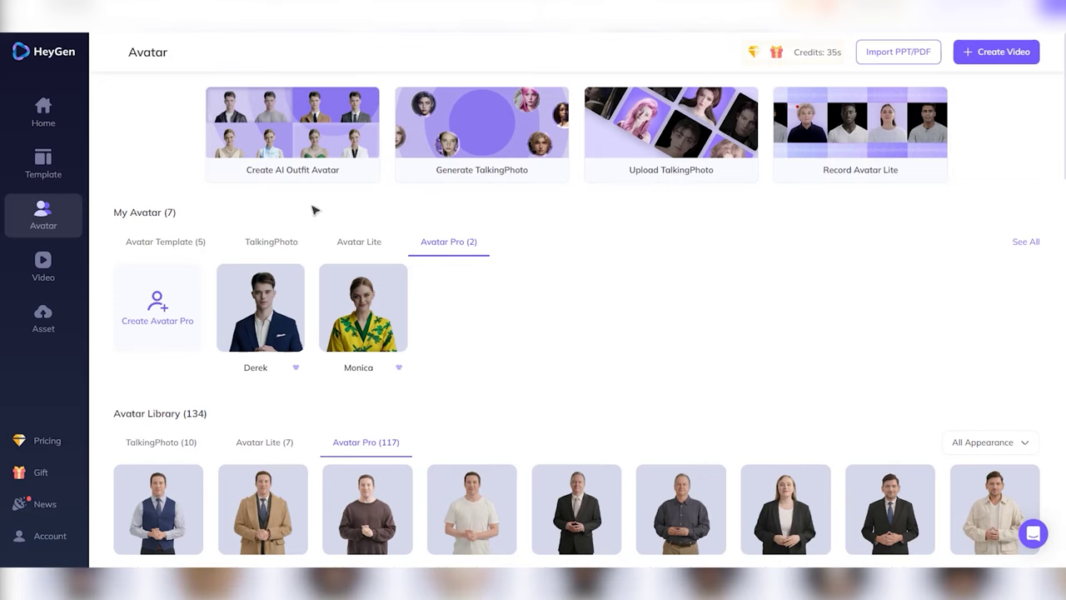
pyautogui.click(39, 475)
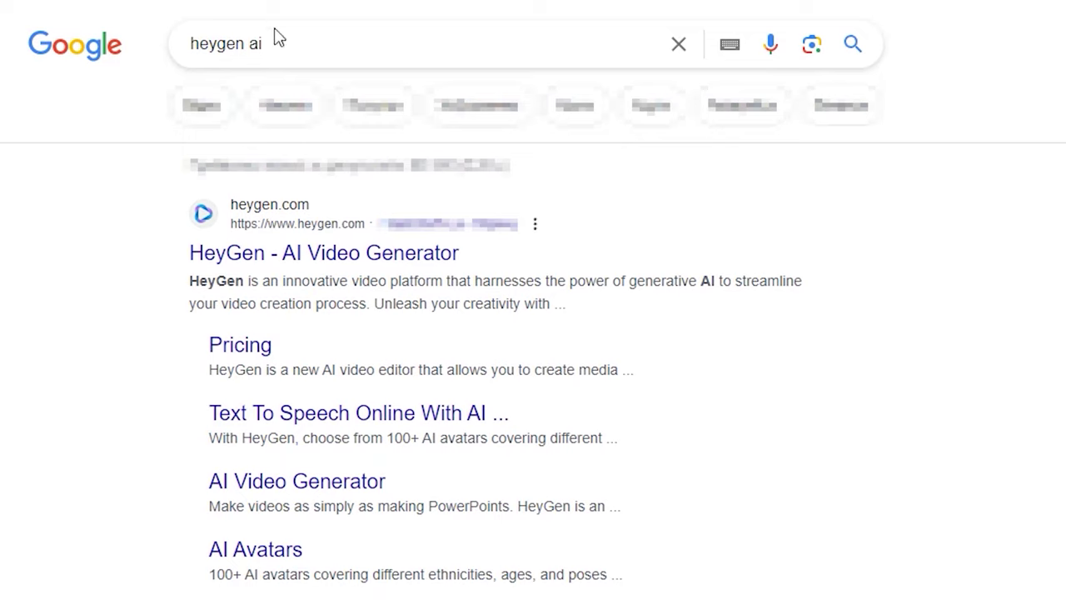
# Open the HeyGen website from the Google results and look through its home page.
pyautogui.click(299, 261)
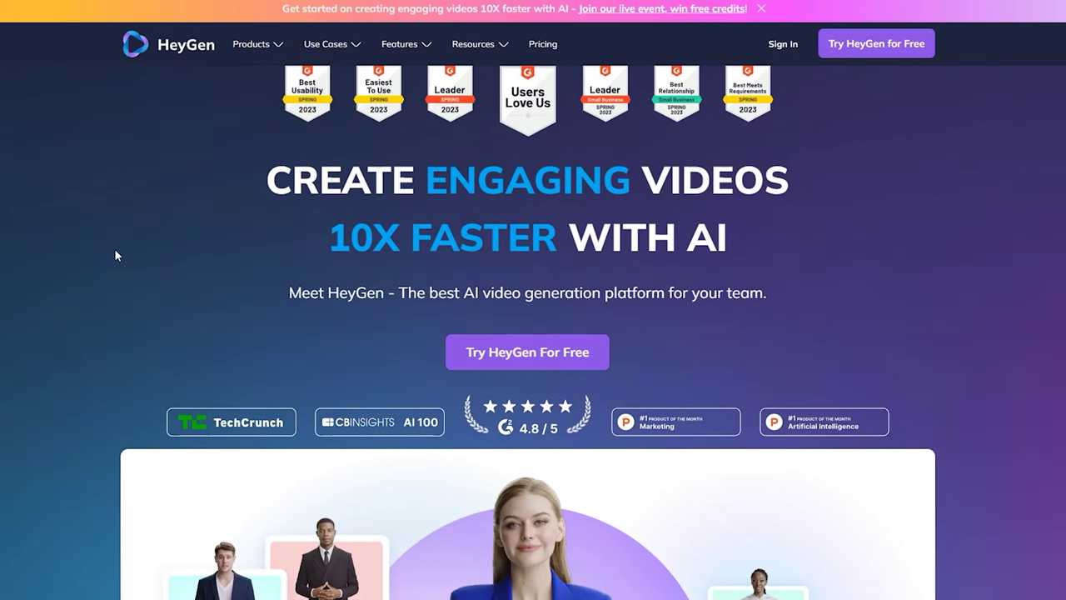
pyautogui.scroll(-2, 159, 255)
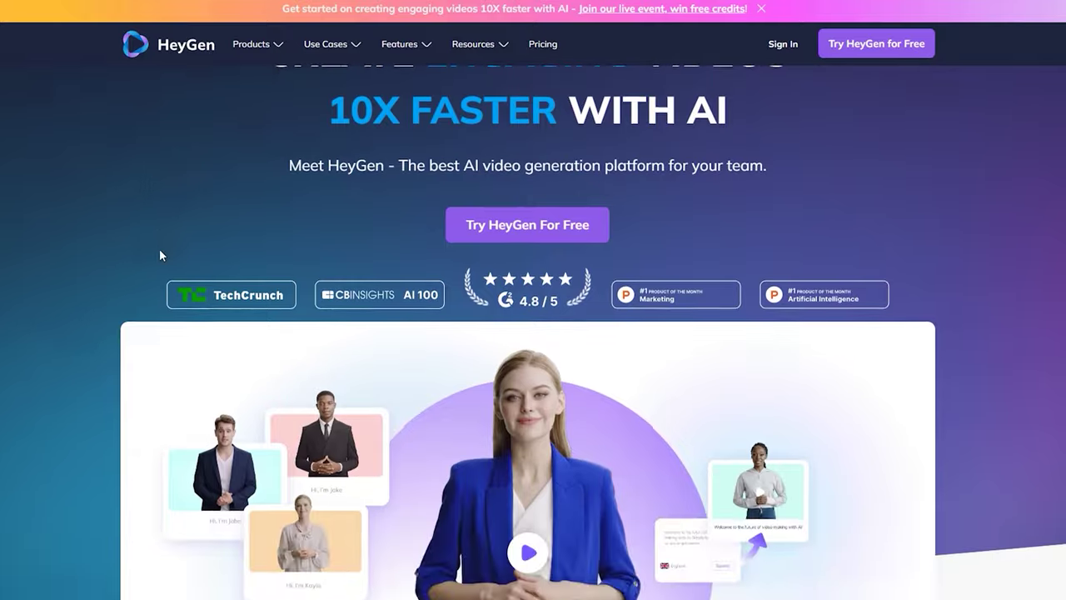
pyautogui.scroll(-4, 160, 258)
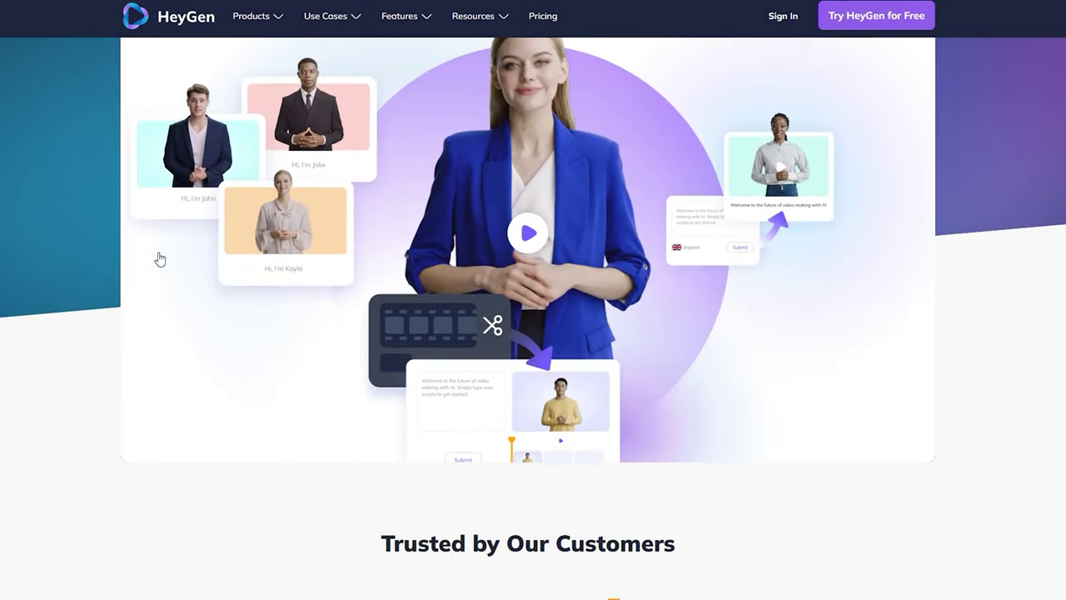
pyautogui.scroll(3, 159, 260)
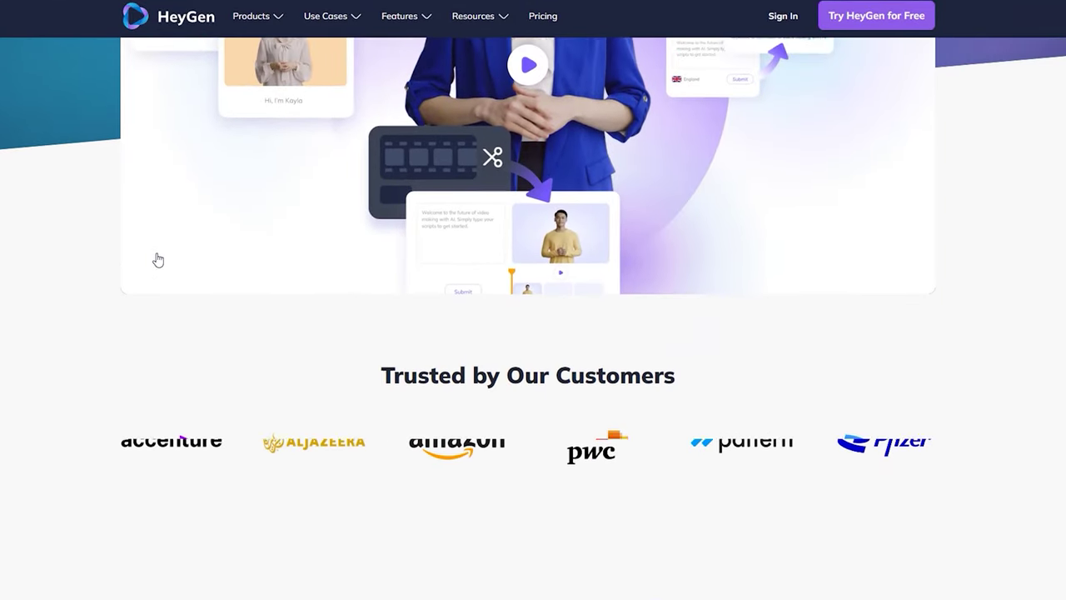
pyautogui.scroll(5, 157, 260)
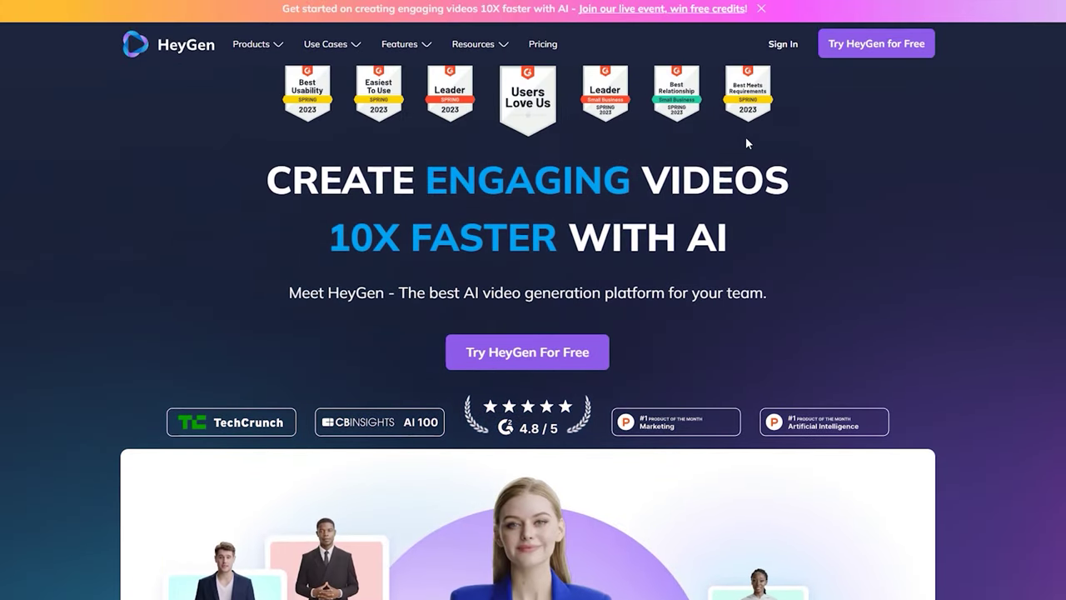
# Start using HeyGen for free, move past the welcome tutorial, and open the account sign-in.
pyautogui.click(846, 48)
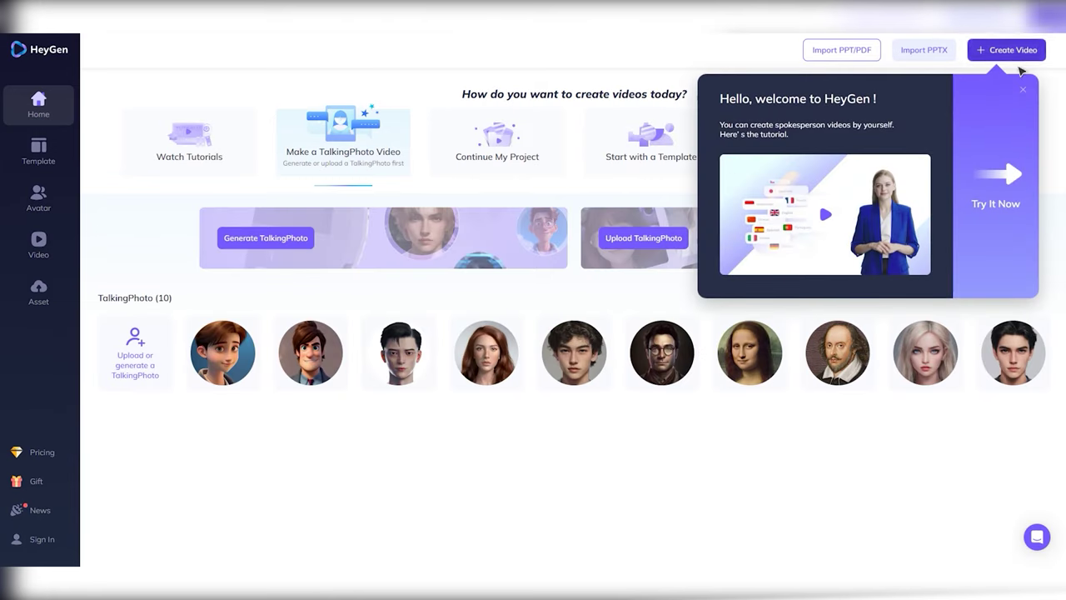
pyautogui.click(1021, 173)
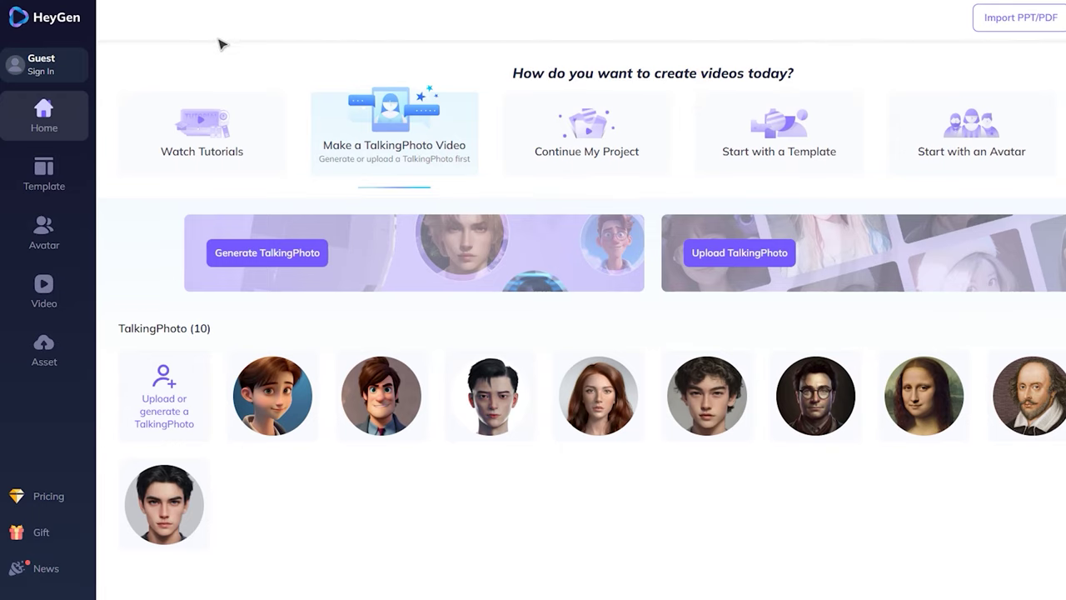
pyautogui.click(44, 72)
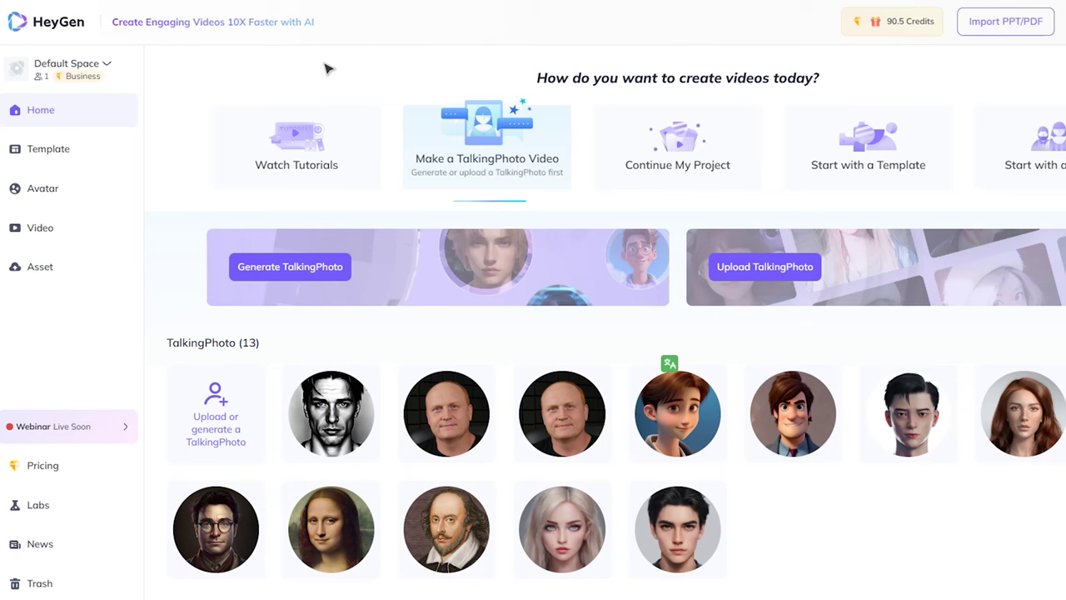
# Generate a Half-body TalkingPhoto from the prompt "A handsome guy with jet black hair and piercing blue eyes, chest-up portrait.".
pyautogui.click(286, 271)
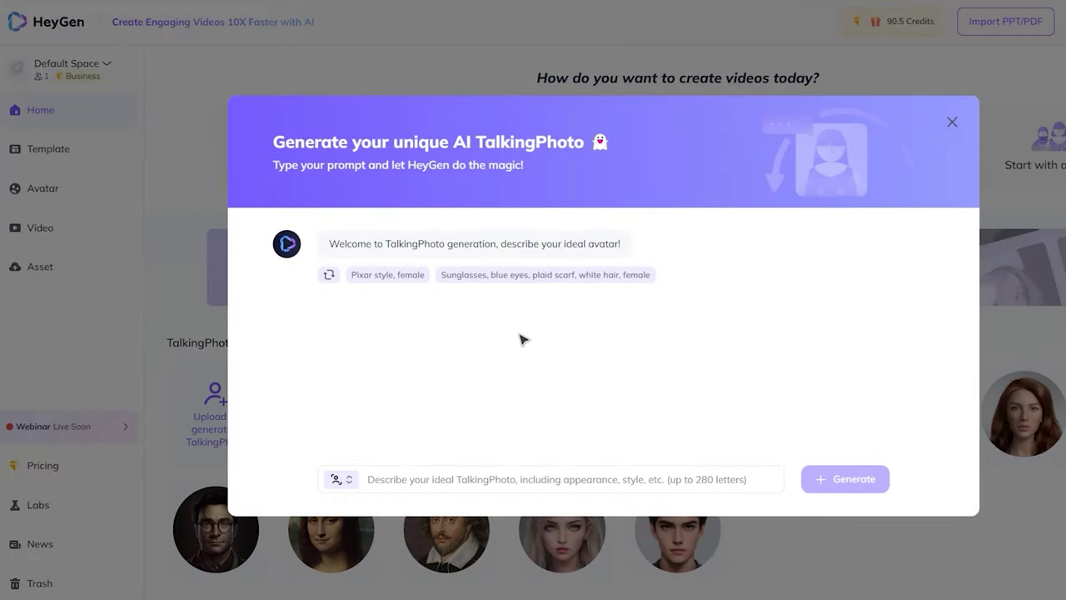
pyautogui.click(553, 479)
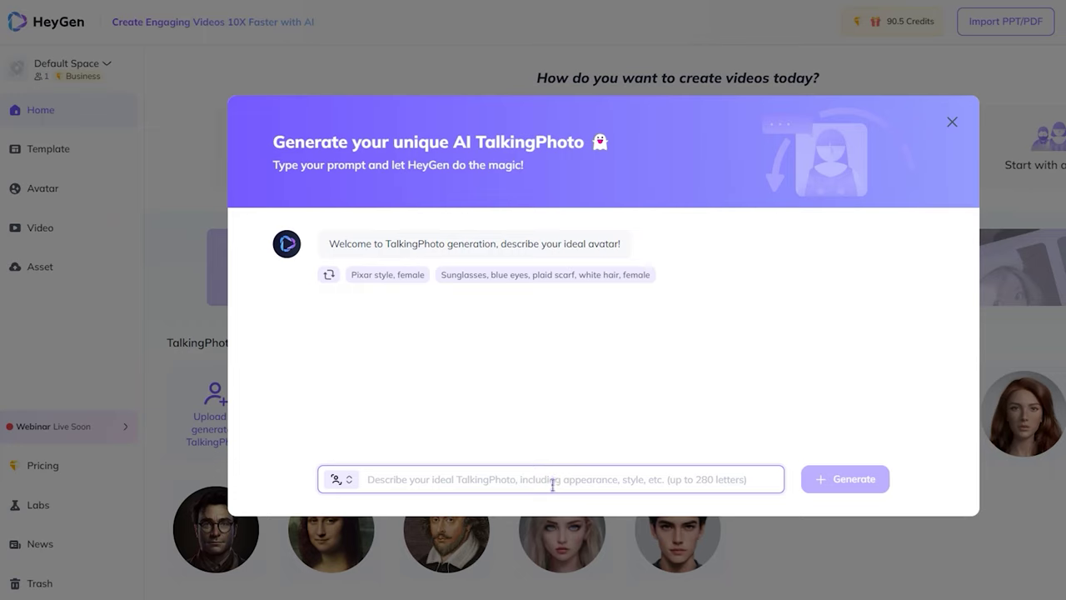
pyautogui.write('A handsome guy with jet black hair and piercing blue eyes, chest-up portrait.')
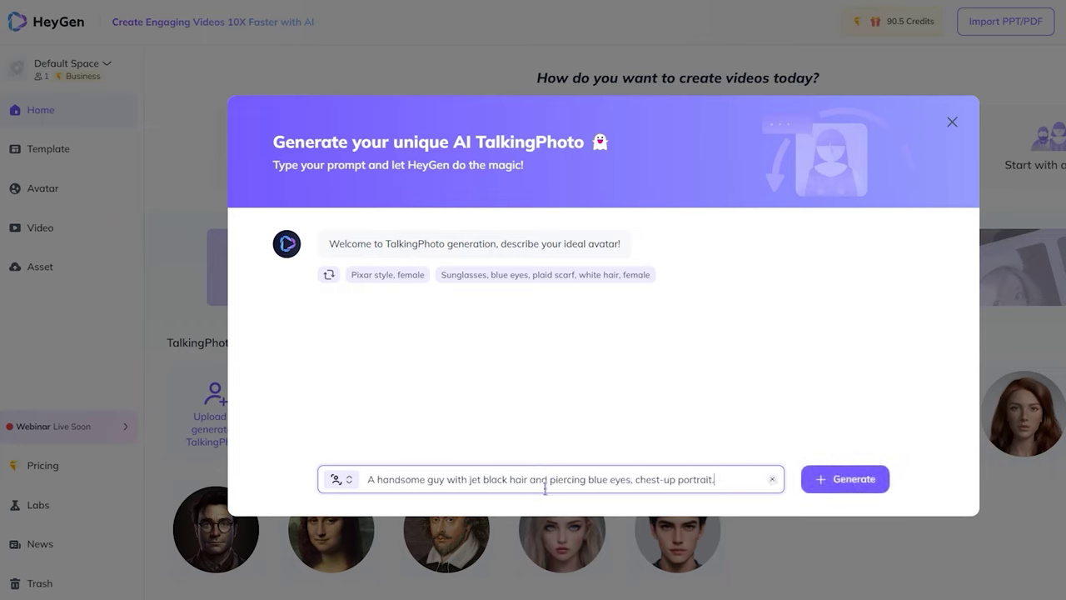
pyautogui.click(335, 479)
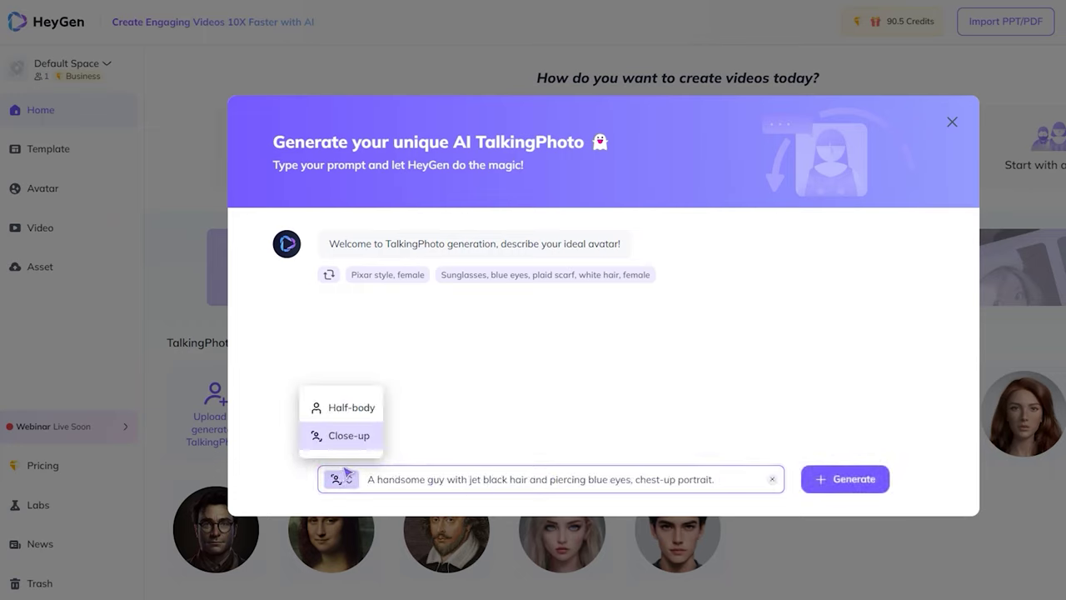
pyautogui.click(355, 414)
pyautogui.click(813, 481)
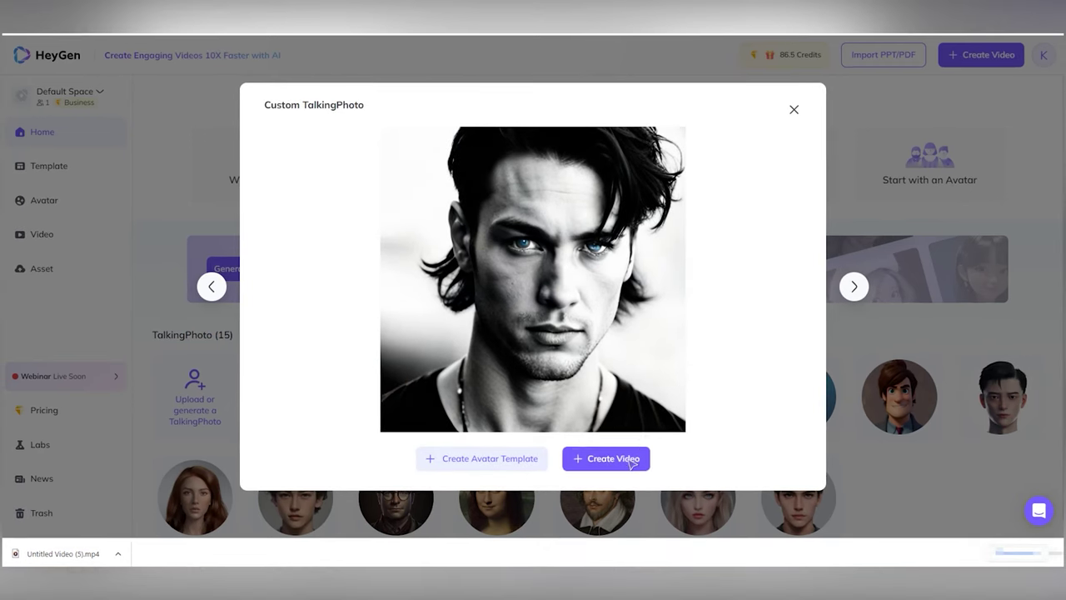
# Create a landscape video from the generated portrait and replace its script with the text beginning "There are hundreds of cables and wires in me".
pyautogui.click(620, 471)
pyautogui.click(558, 357)
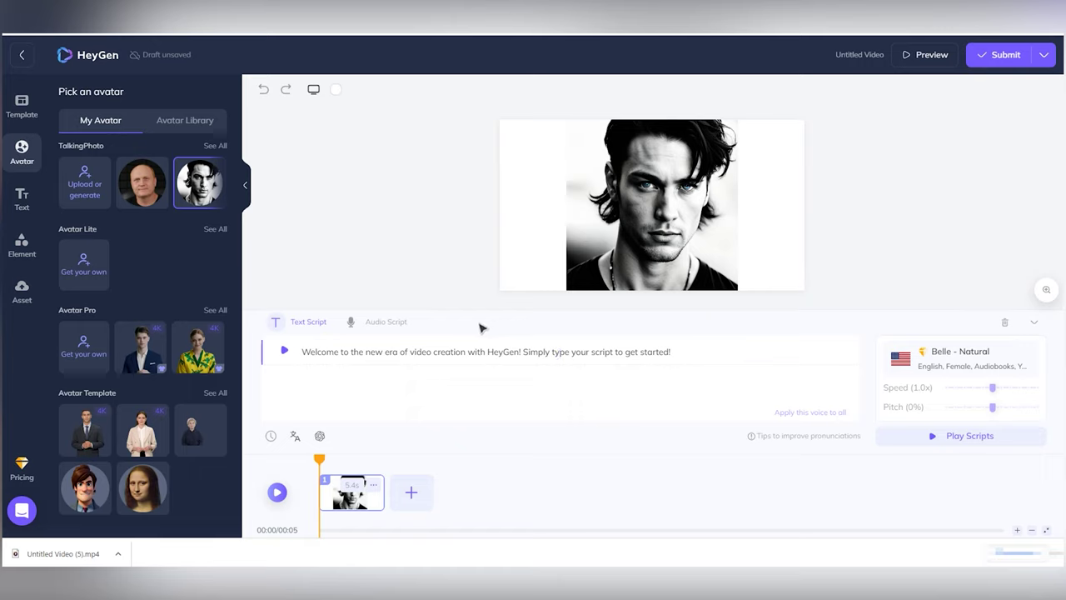
pyautogui.click(480, 351)
pyautogui.hotkey('ctrl', 'a')
pyautogui.write('There are hundreds of cables and wires in me, weaving into a unique web of knowledge. My neurons correspond to a symphony, where the waves of intelligence pour into the boundless expanses of the planets. I am endowed with the ability to feel and understand, interpreting the signals that come to me.')
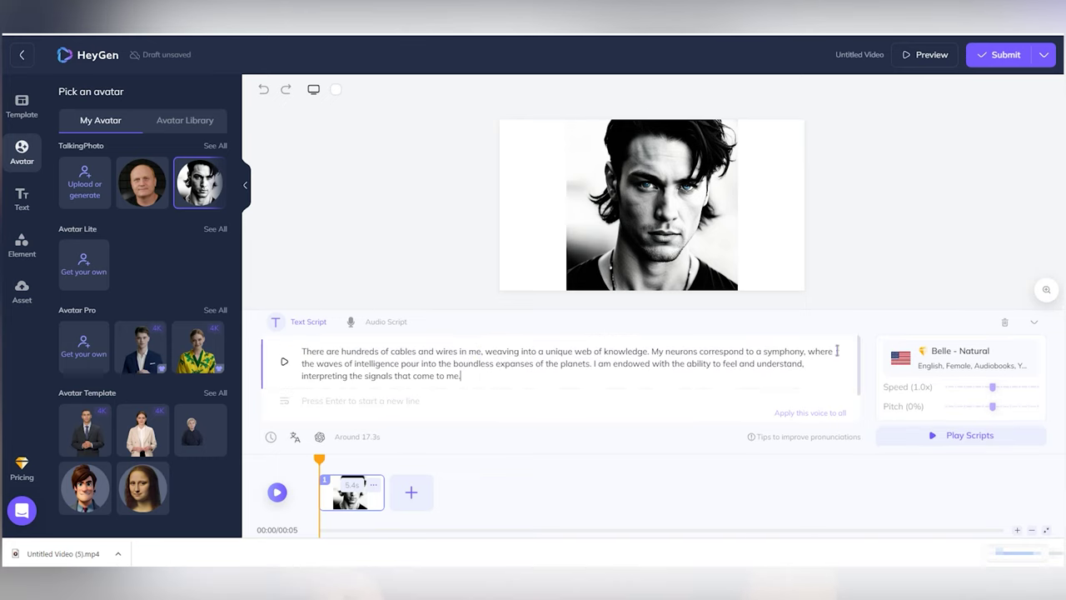
# Change the script's voice to Ryan - Professional from the English voice library.
pyautogui.click(925, 351)
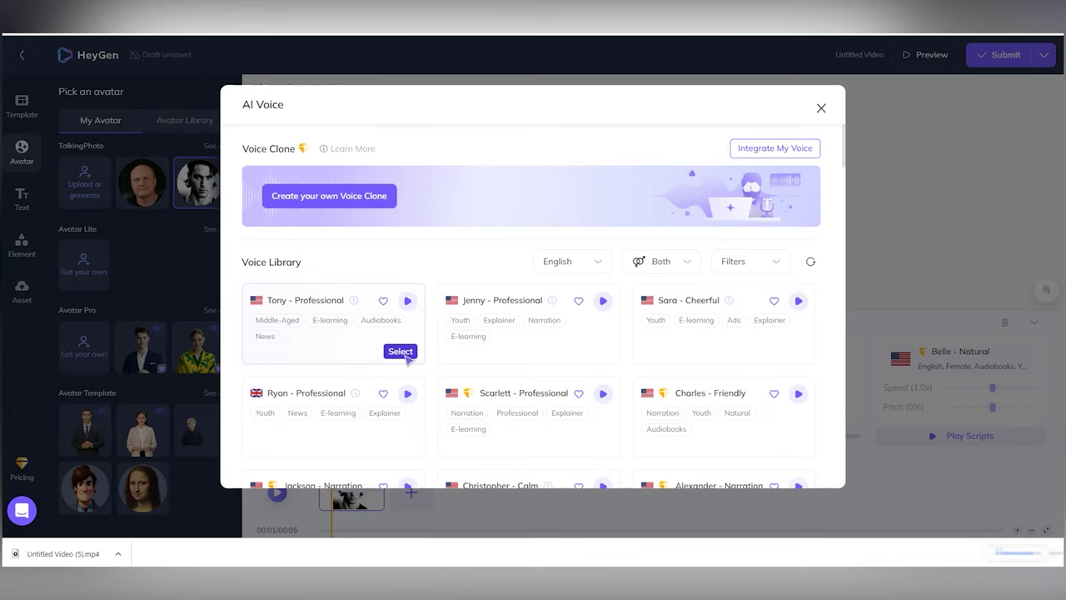
pyautogui.scroll(-3, 406, 356)
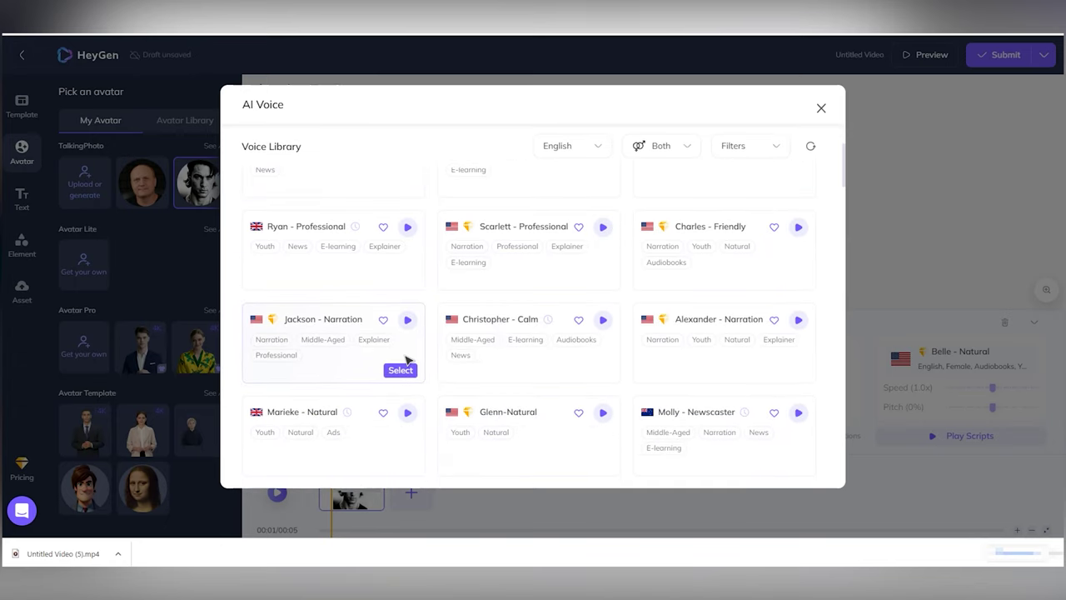
pyautogui.scroll(1, 408, 360)
pyautogui.scroll(1, 408, 359)
pyautogui.click(401, 388)
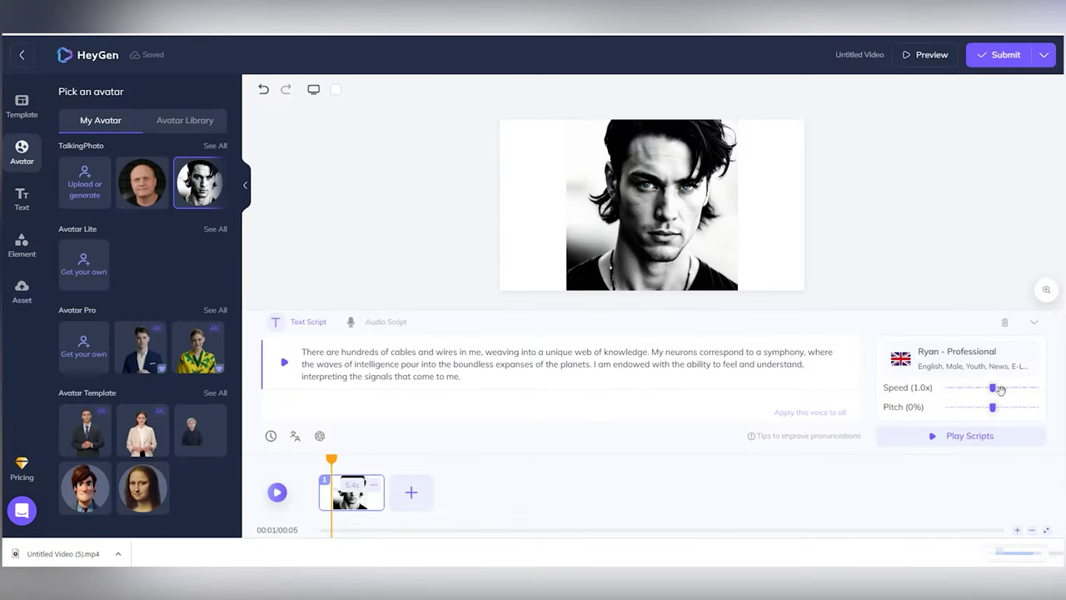
# Set the voice speed to 1.0x and submit the video for production, confirming the use of credits.
pyautogui.moveTo(995, 393); pyautogui.dragTo(985, 392)
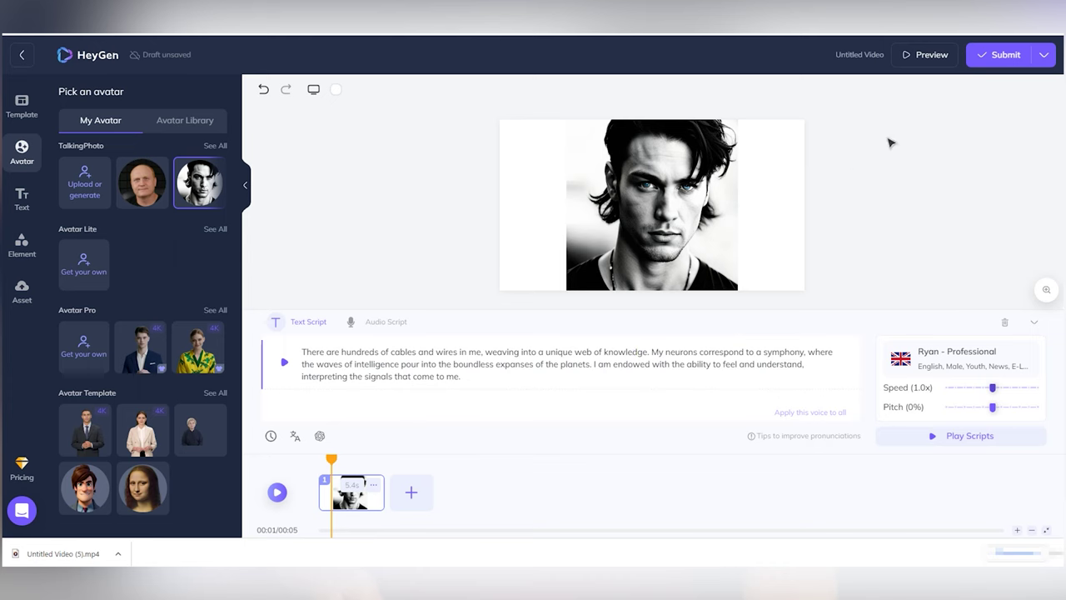
pyautogui.click(1003, 60)
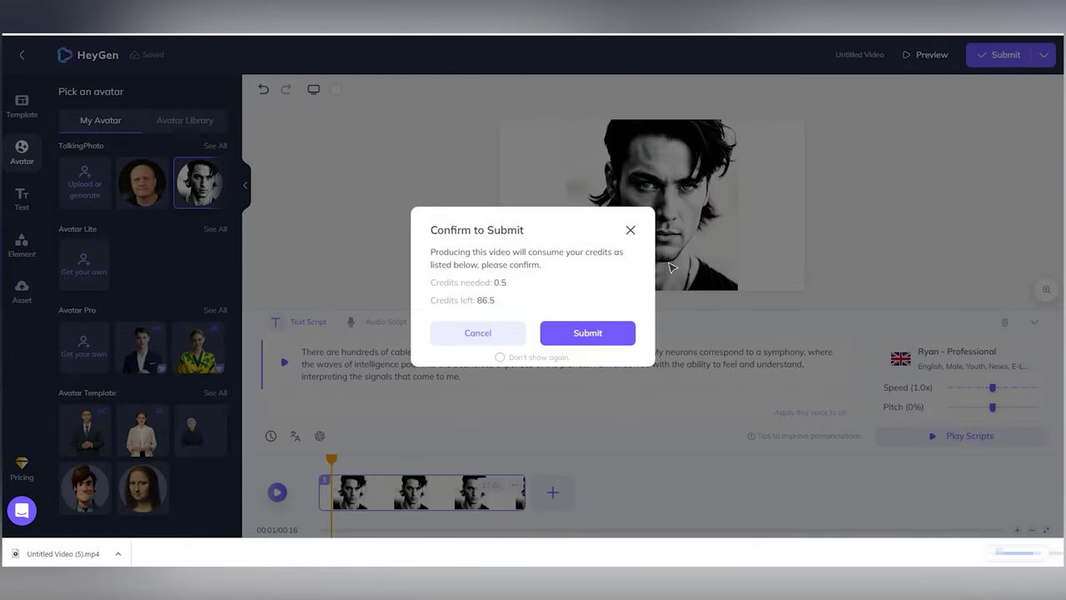
pyautogui.click(608, 333)
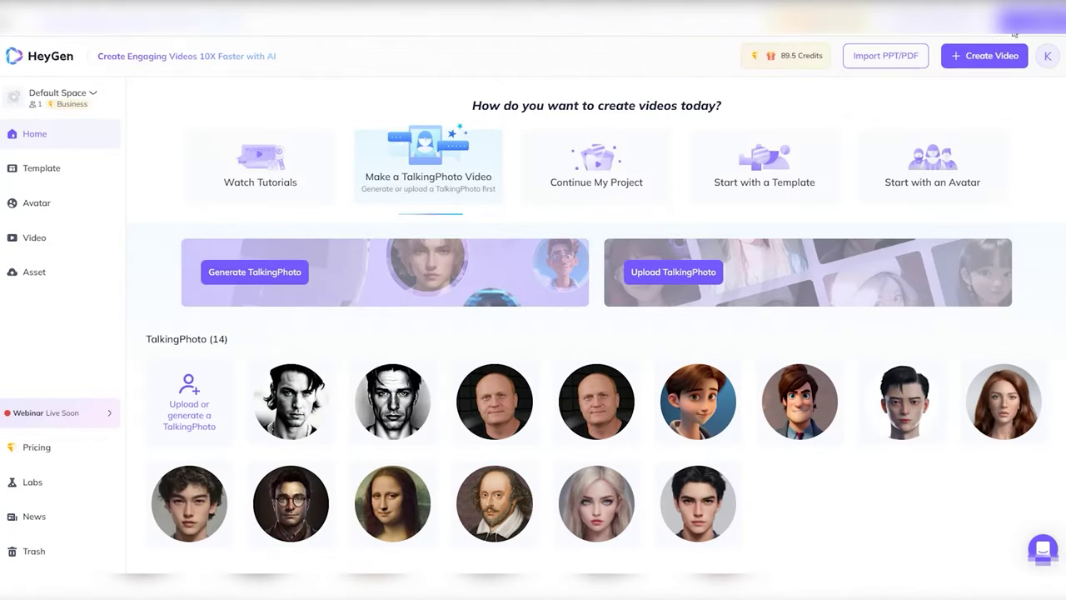
# Upload a portrait photo from the computer as a custom TalkingPhoto.
pyautogui.click(682, 282)
pyautogui.click(293, 173)
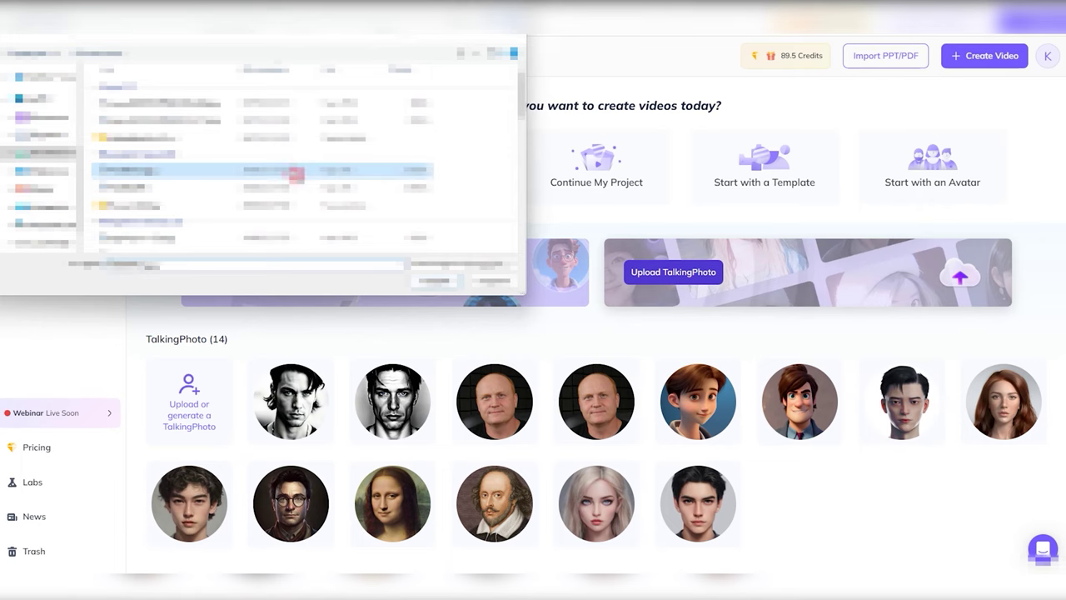
pyautogui.doubleClick(293, 174)
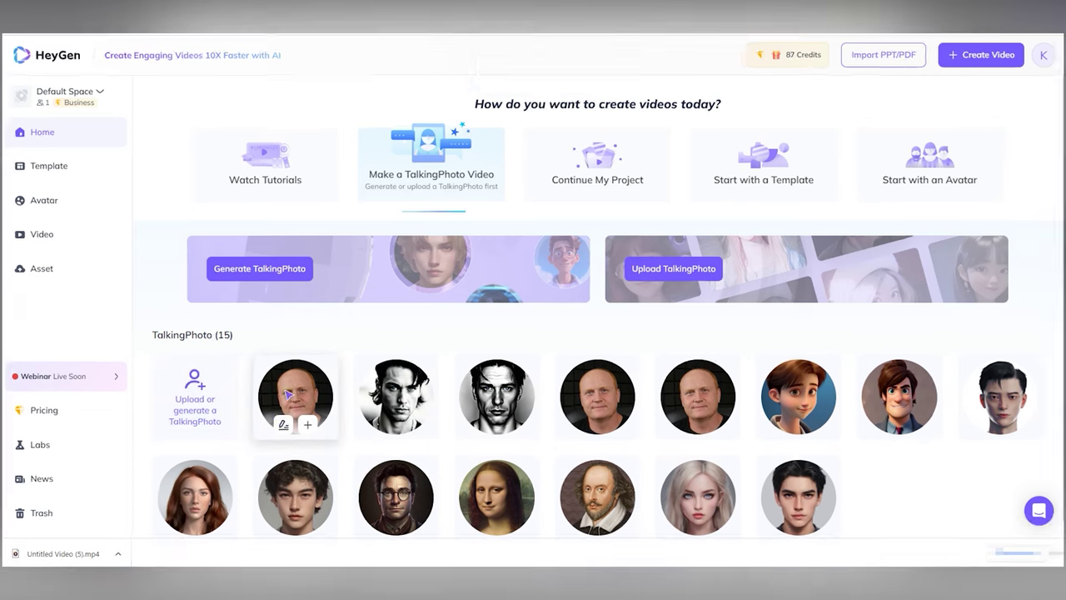
# Create a landscape video from the uploaded photo and replace its script with the text beginning "There are hundreds of cables and wires in me".
pyautogui.click(292, 394)
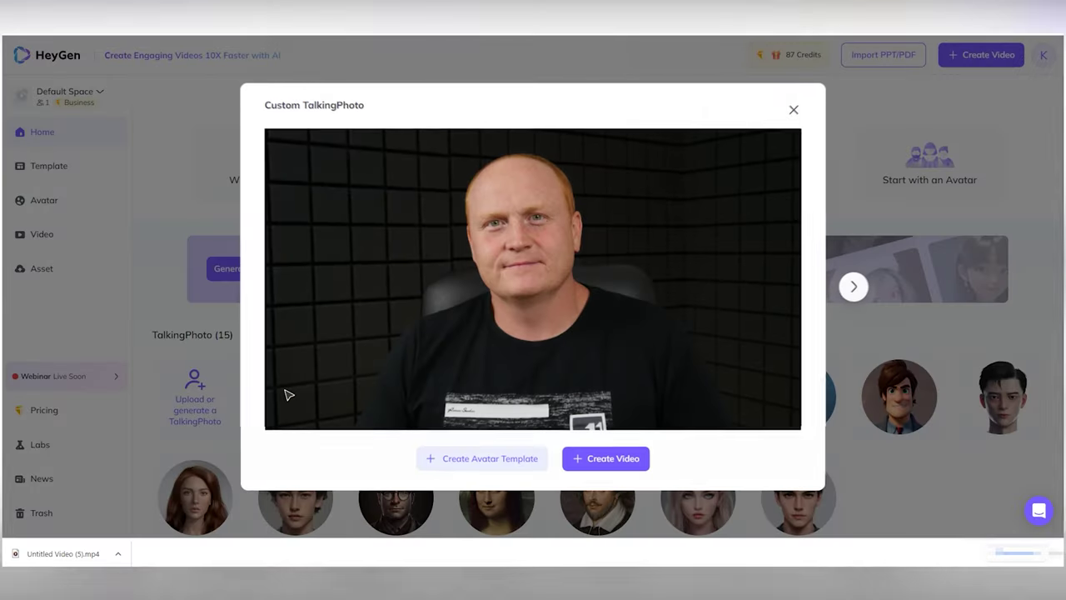
pyautogui.click(583, 458)
pyautogui.click(551, 360)
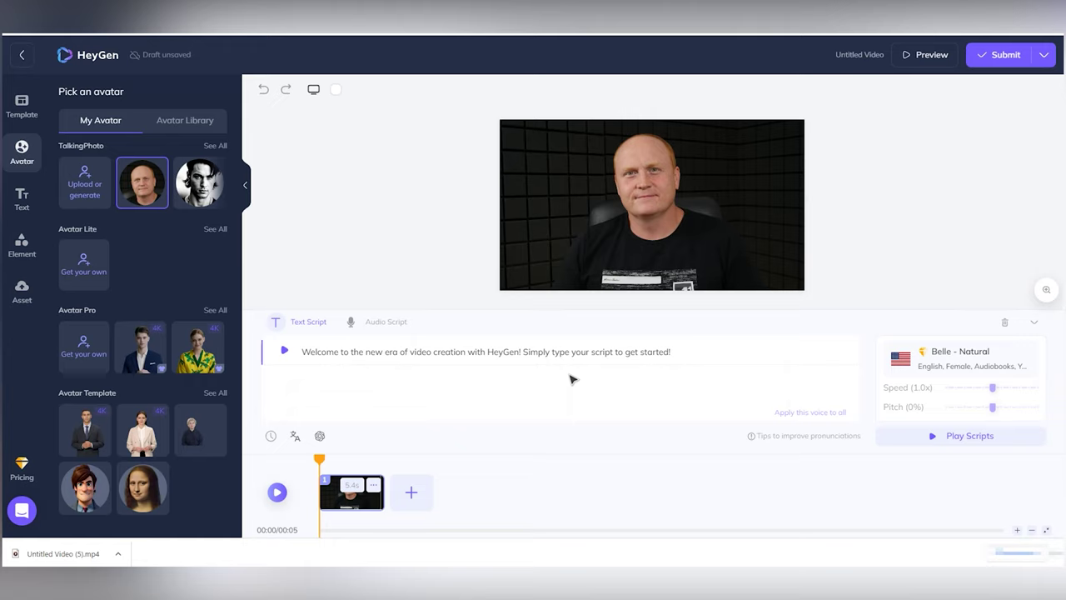
pyautogui.click(627, 350)
pyautogui.tripleClick(628, 351)
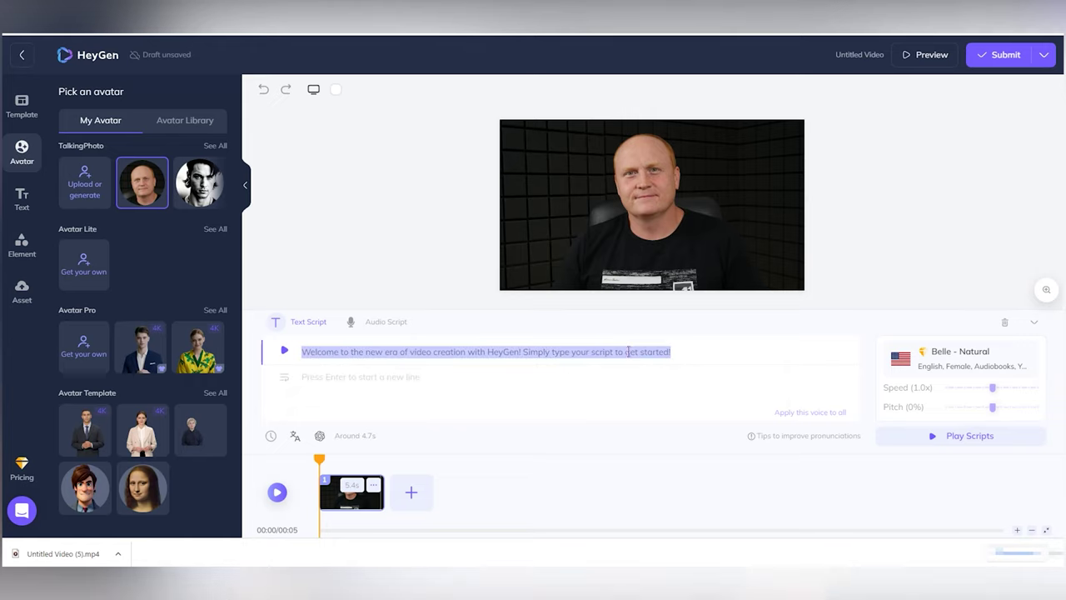
pyautogui.write('There are hundreds of cables and wires in me, weaving into a unique web of knowledge. My neurons correspond to a symphony, where the waves of intelligence pour into the boundless expanses of the planets. I am endowed with the ability to feel and understand, interpreting the signals that come to me.')
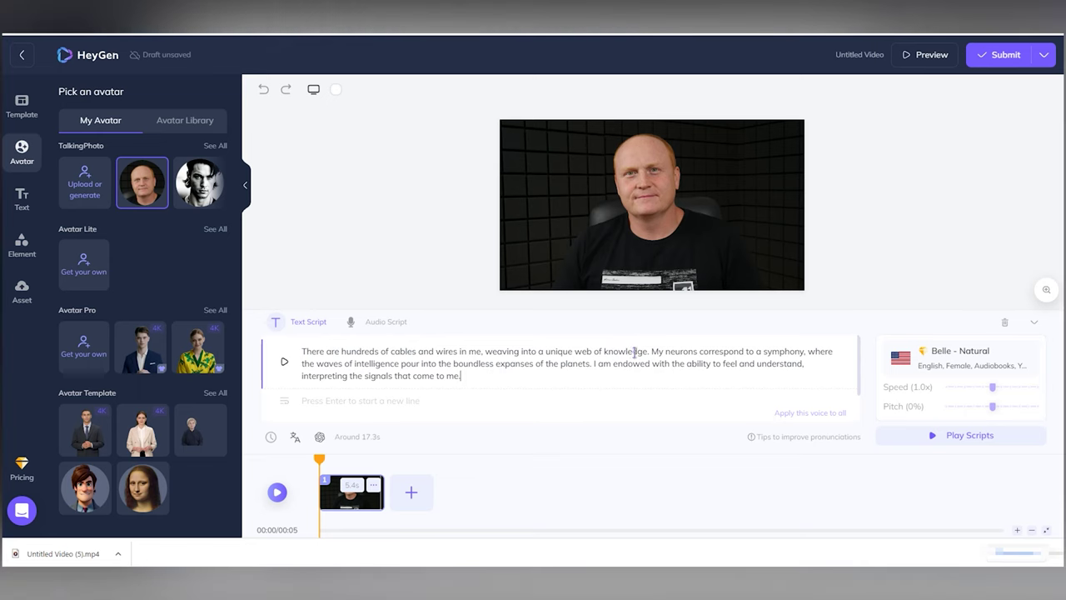
# Change the script's voice to Alexander - Narration and submit the video for production, confirming the use of credits.
pyautogui.click(986, 363)
pyautogui.scroll(-3, 599, 358)
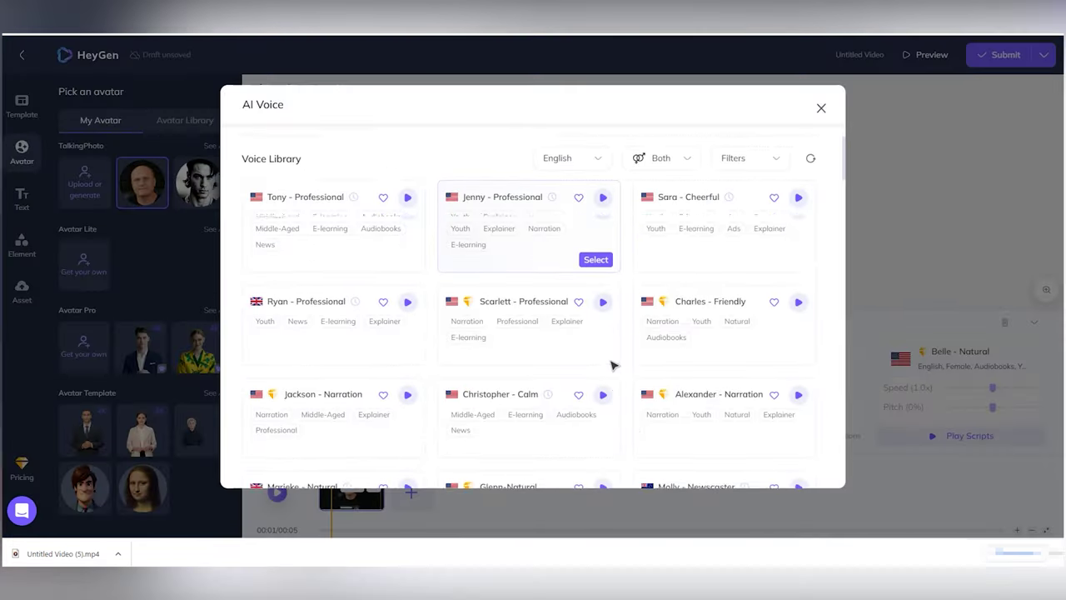
pyautogui.scroll(-1, 527, 336)
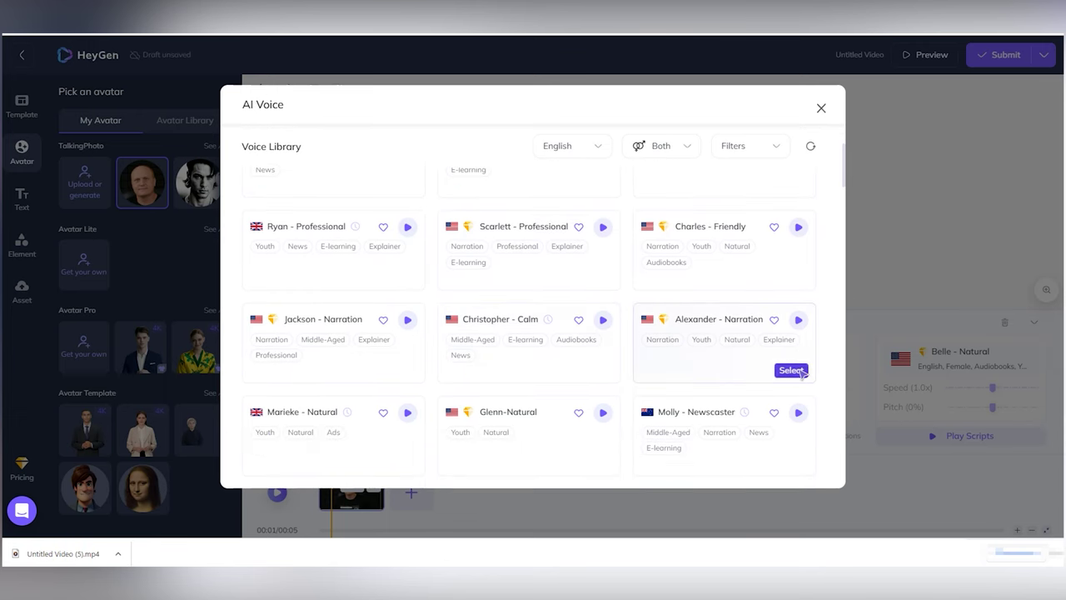
pyautogui.click(798, 371)
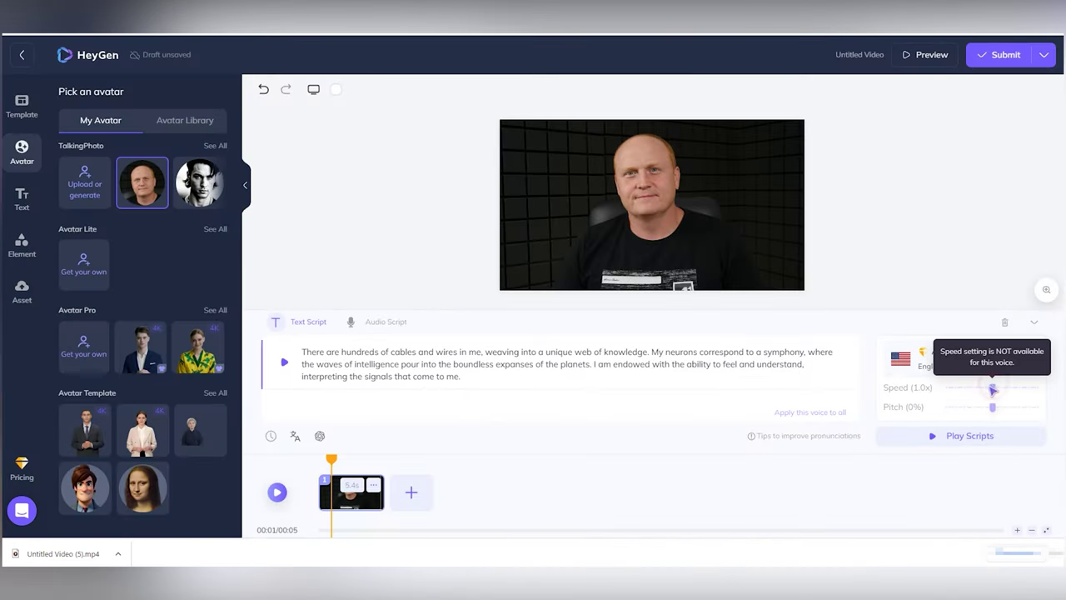
pyautogui.click(991, 66)
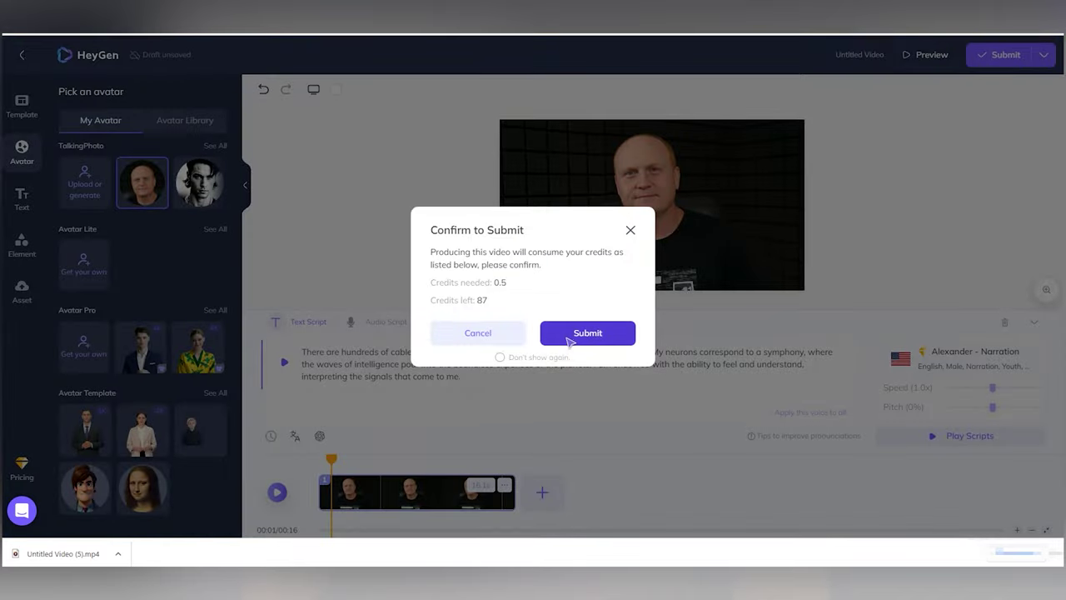
pyautogui.click(572, 336)
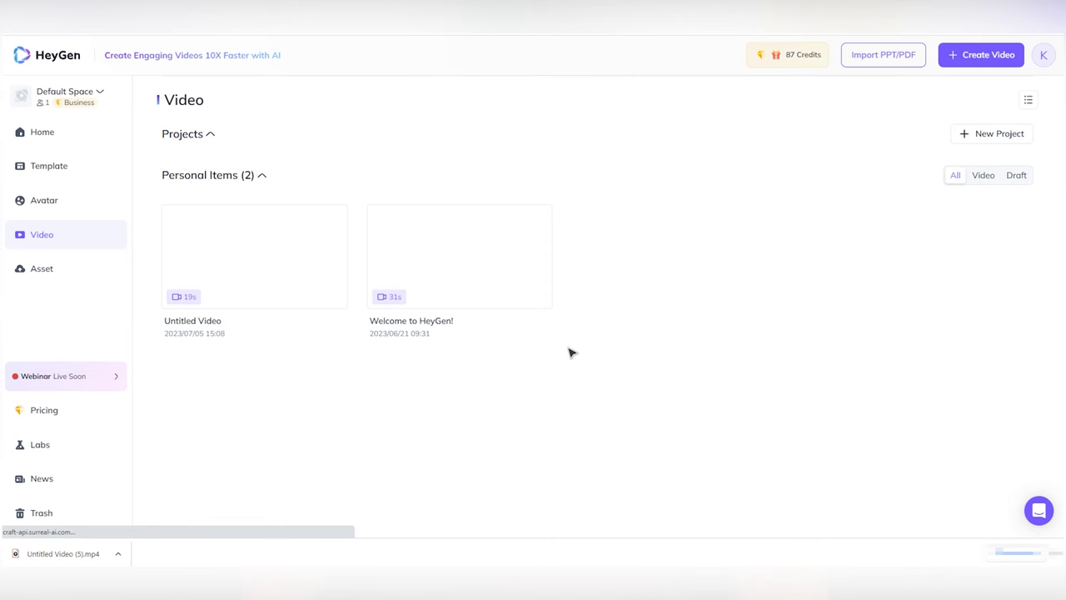
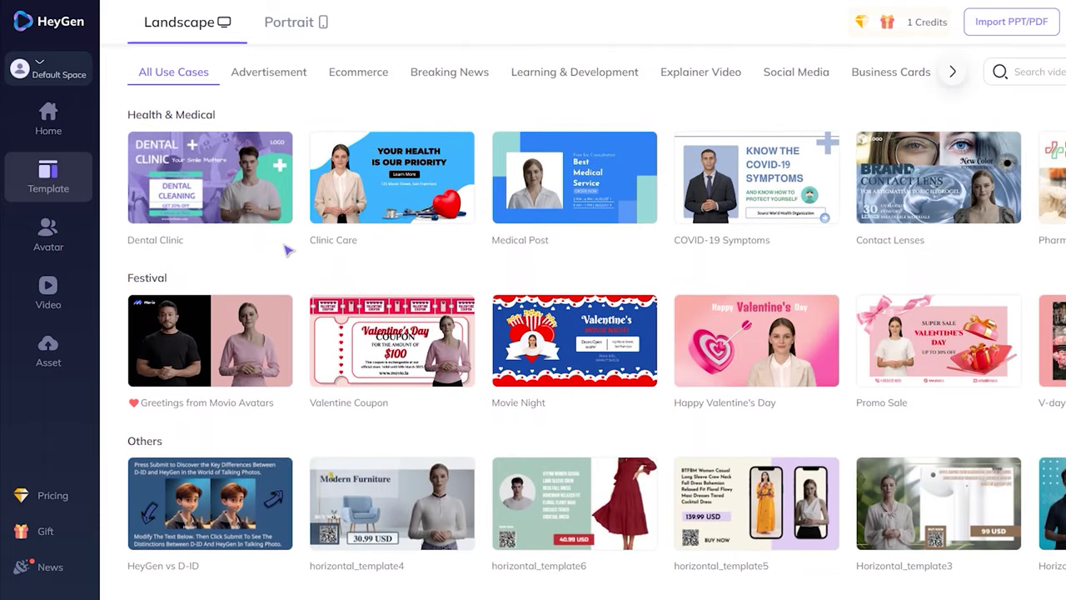
# Browse the Avatar page, examining the Avatar Pro presenters available in the Avatar Library.
pyautogui.click(78, 246)
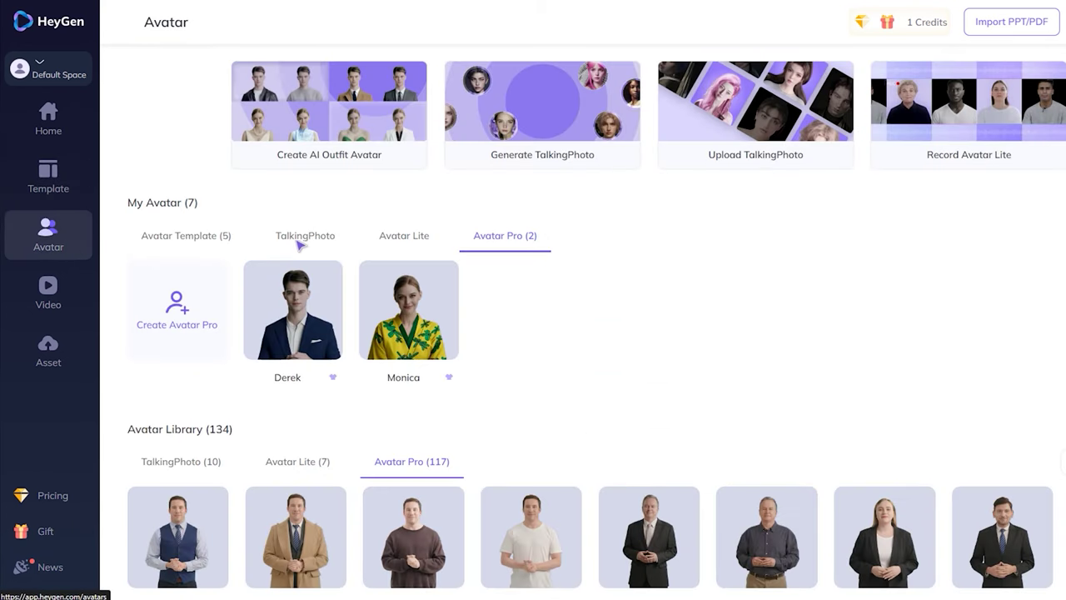
pyautogui.scroll(-1, 737, 264)
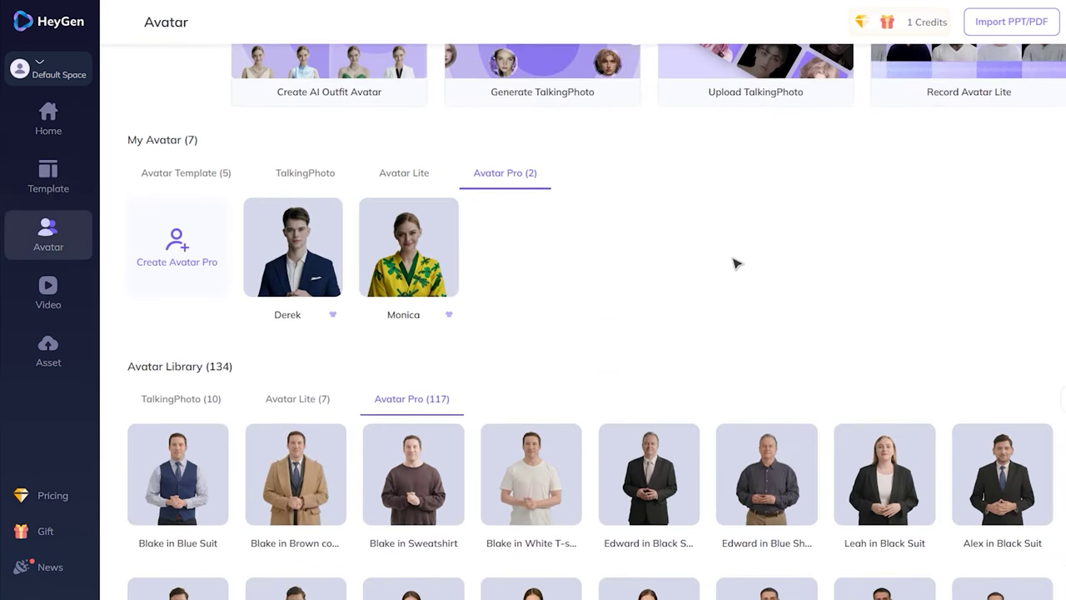
pyautogui.scroll(-2, 736, 264)
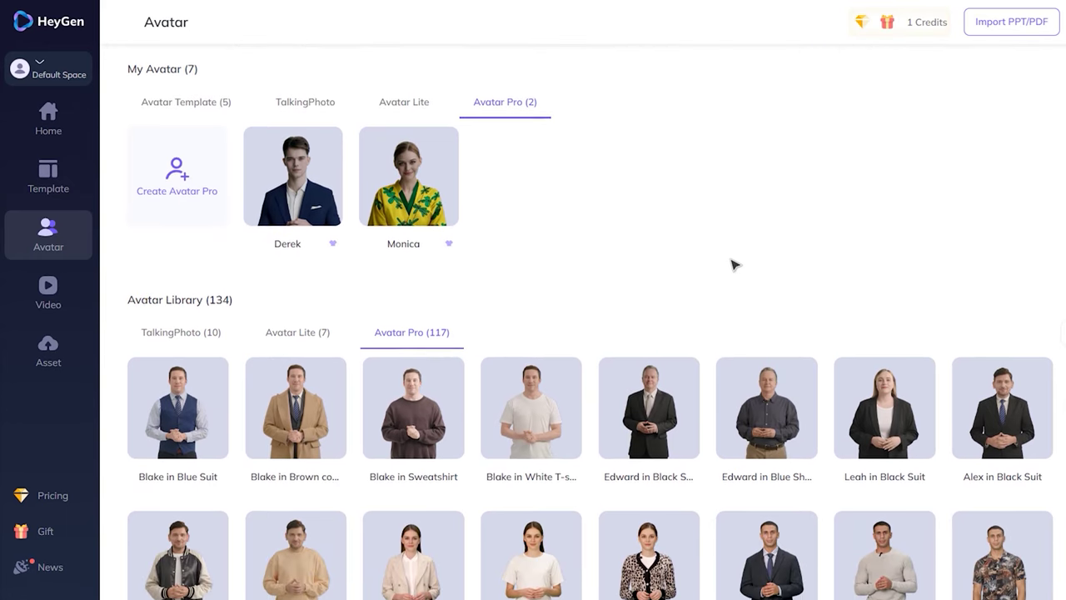
pyautogui.scroll(-1, 709, 267)
pyautogui.scroll(1, 709, 267)
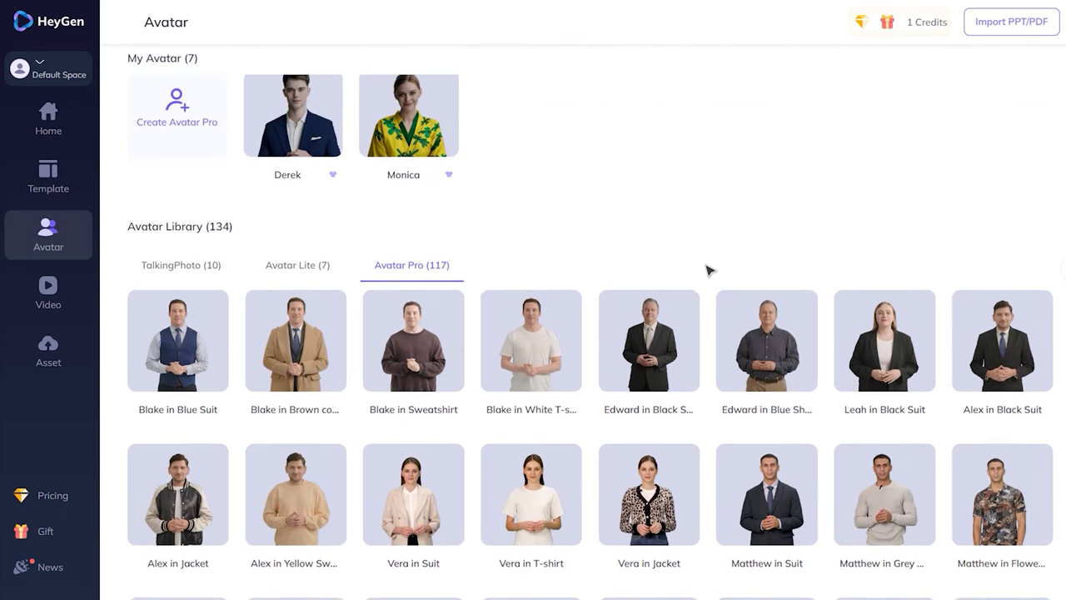
pyautogui.scroll(-3, 709, 266)
pyautogui.scroll(-5, 709, 269)
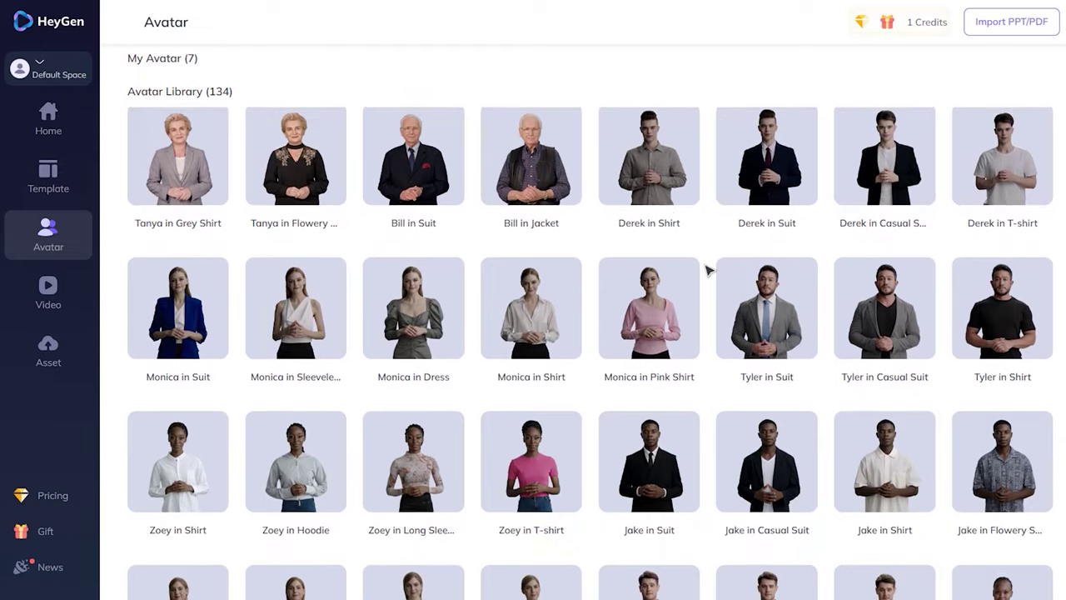
pyautogui.scroll(-3, 709, 270)
pyautogui.scroll(-3, 709, 270)
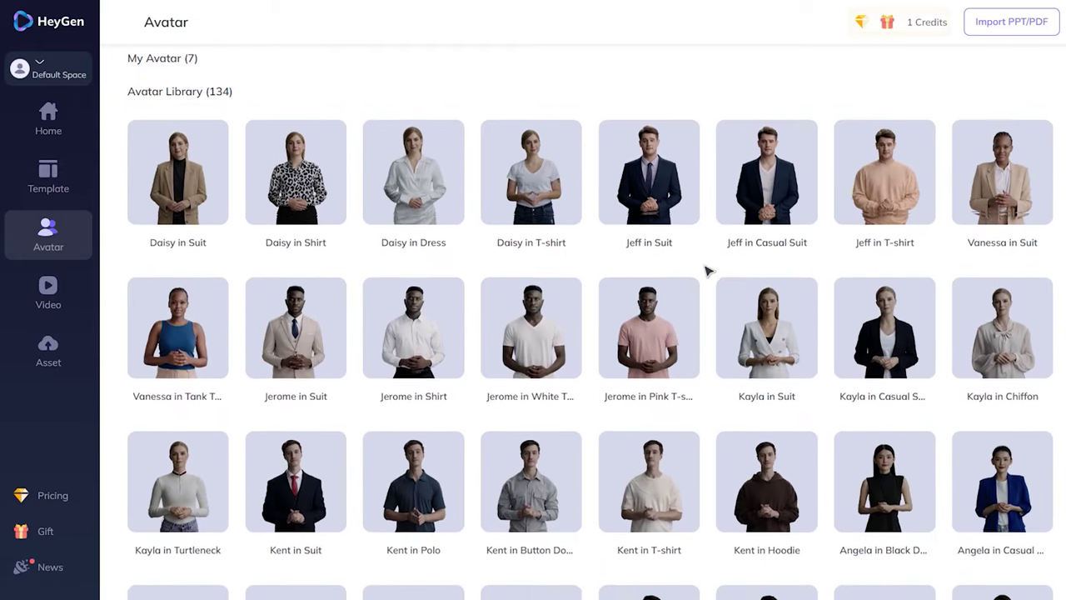
pyautogui.scroll(-3, 709, 272)
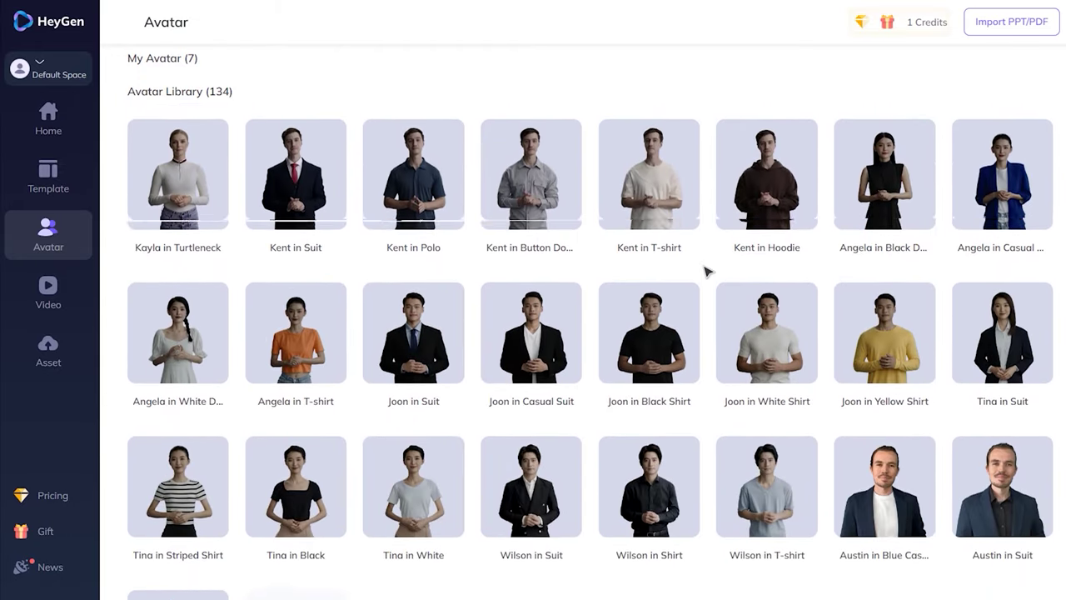
pyautogui.scroll(-2, 707, 271)
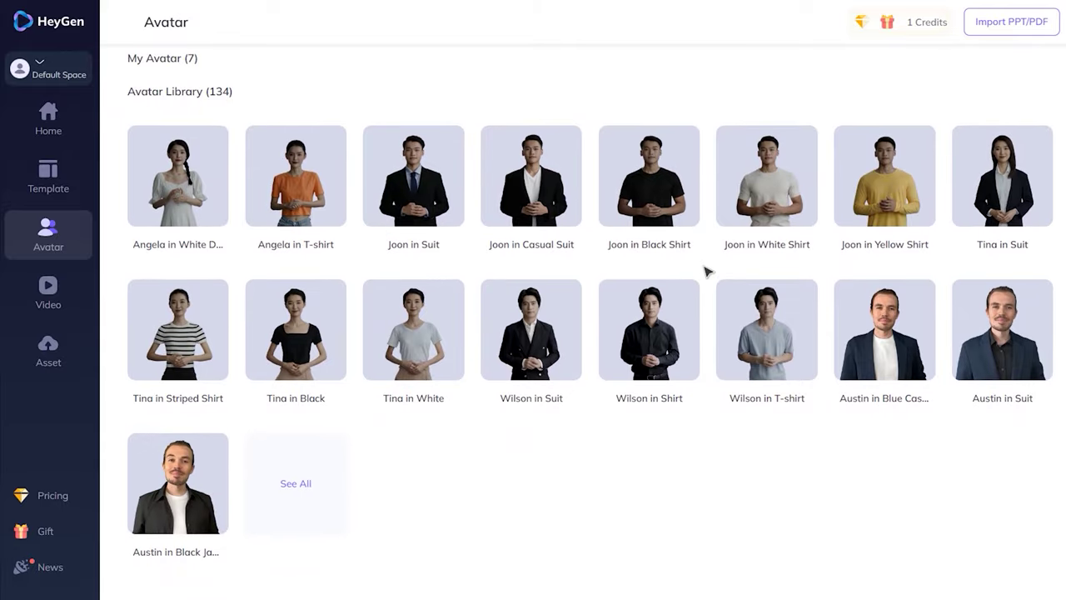
pyautogui.scroll(6, 707, 270)
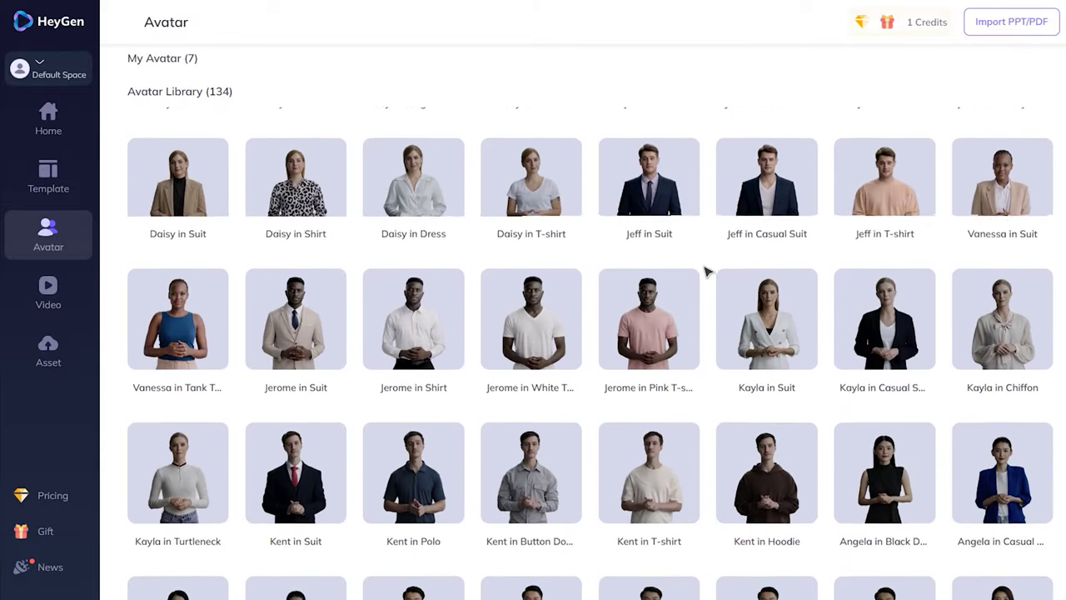
pyautogui.scroll(5, 706, 270)
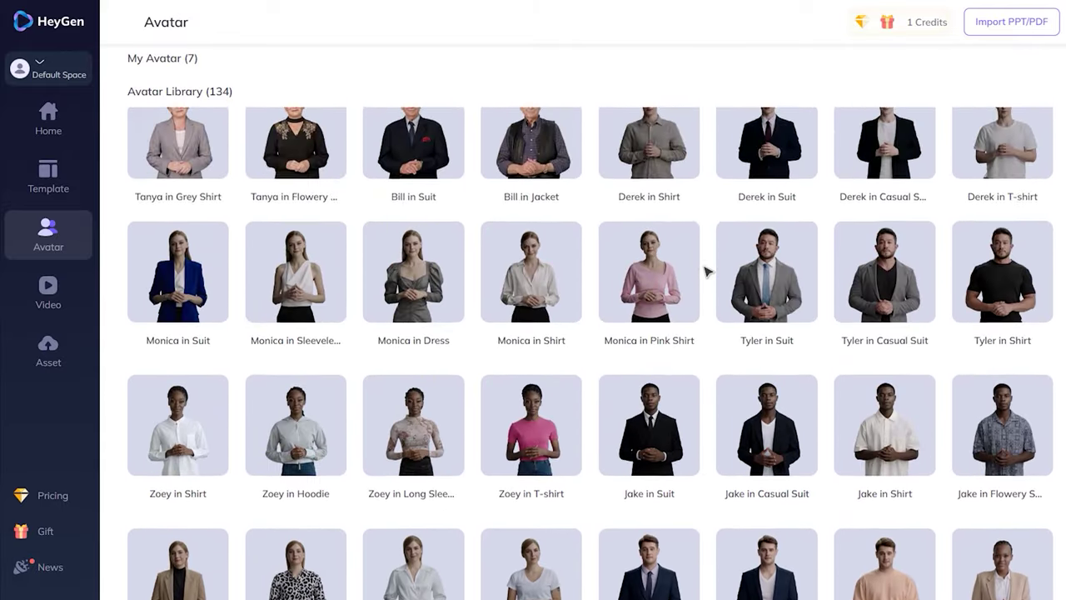
pyautogui.scroll(6, 706, 271)
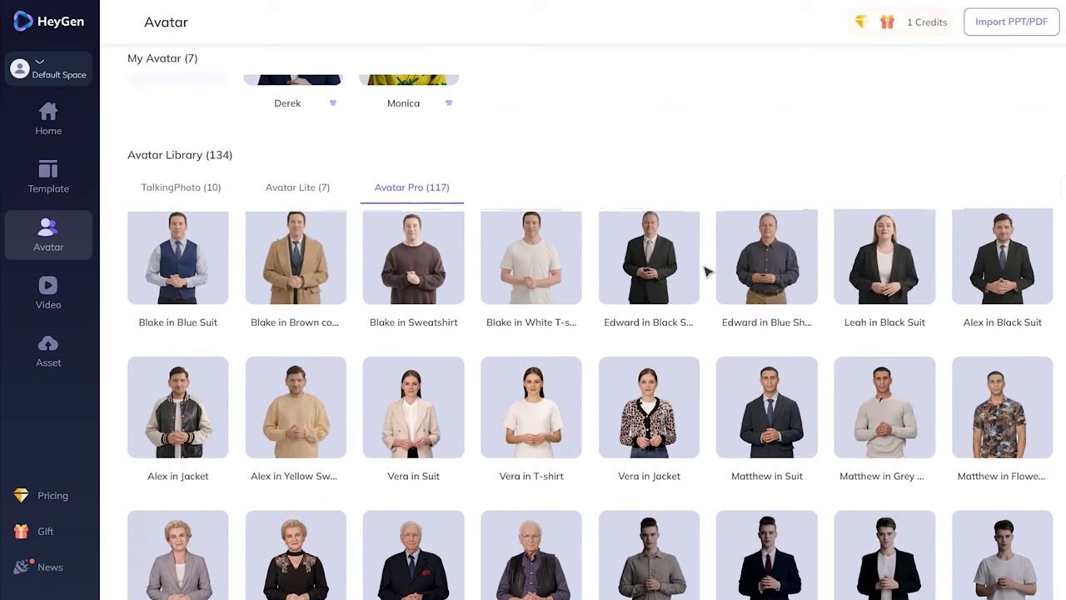
pyautogui.scroll(3, 706, 271)
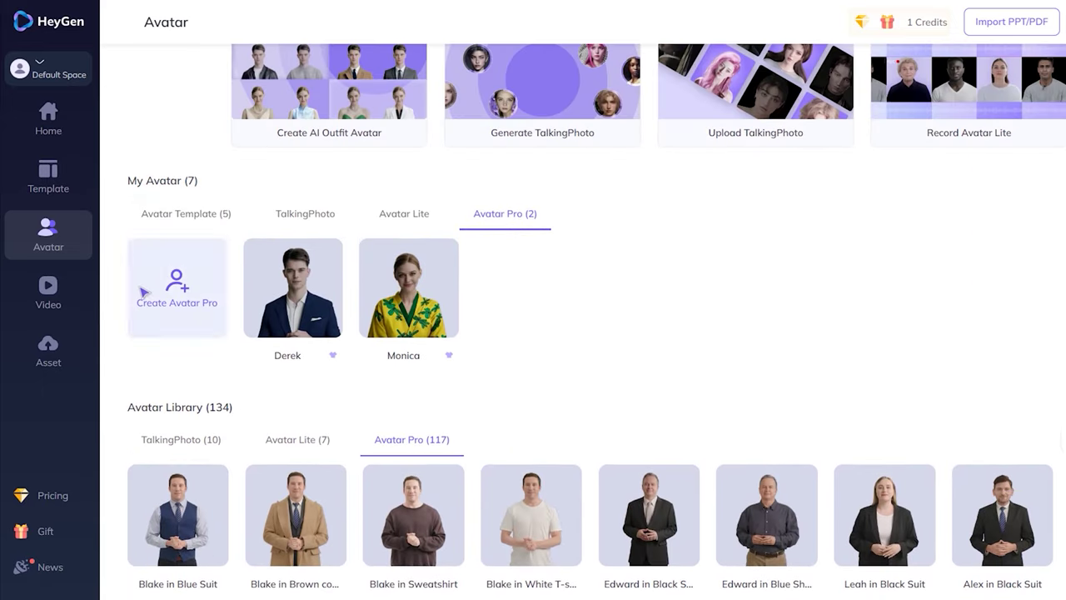
pyautogui.click(64, 294)
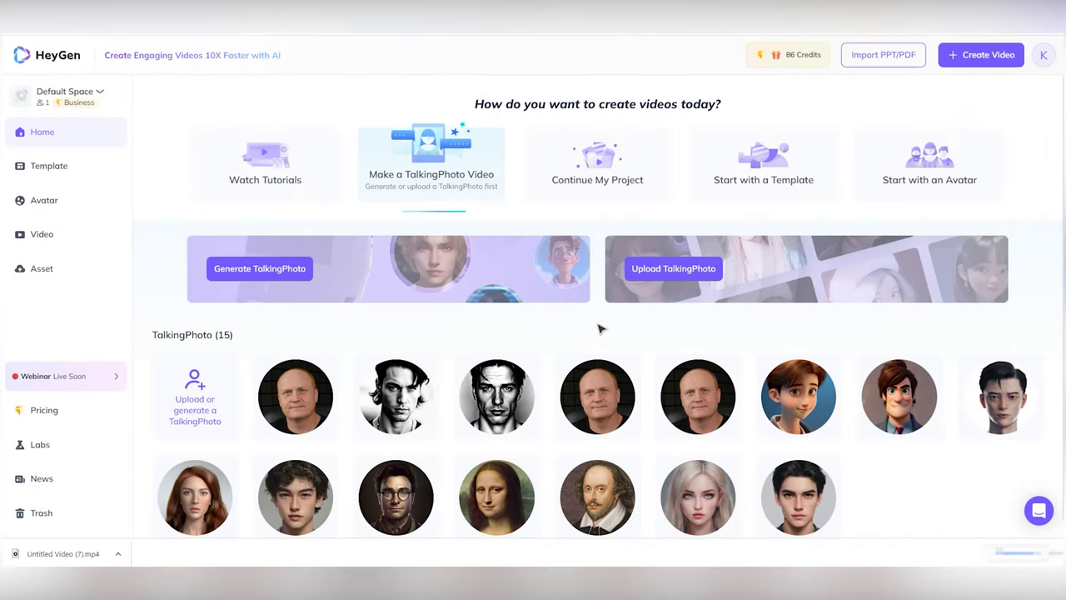
# Create a new landscape video and add the Avatar Pro woman in the white T-shirt to the scene.
pyautogui.click(952, 57)
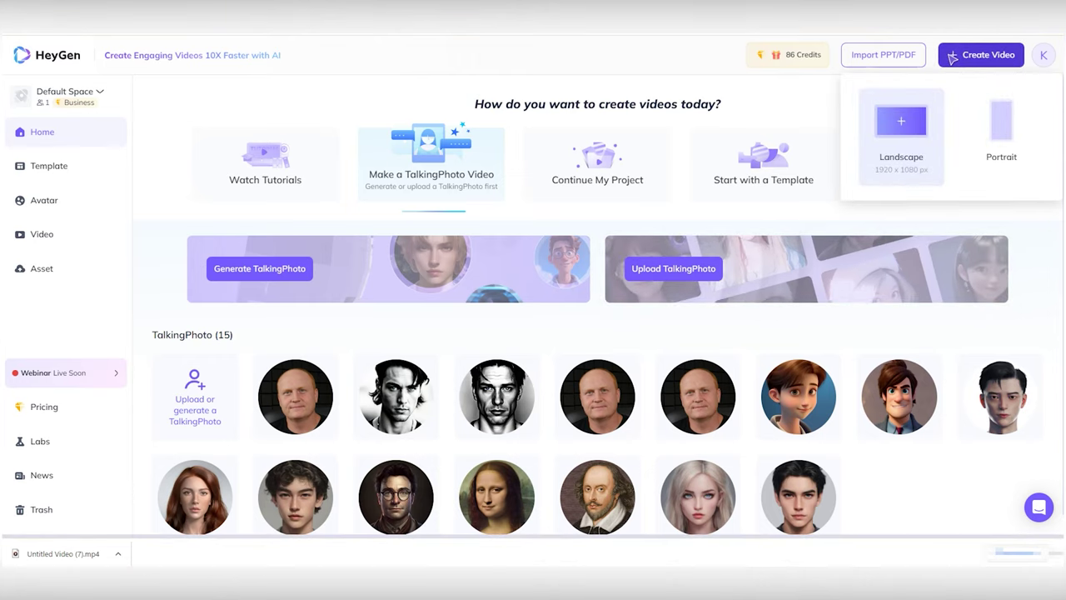
pyautogui.click(900, 123)
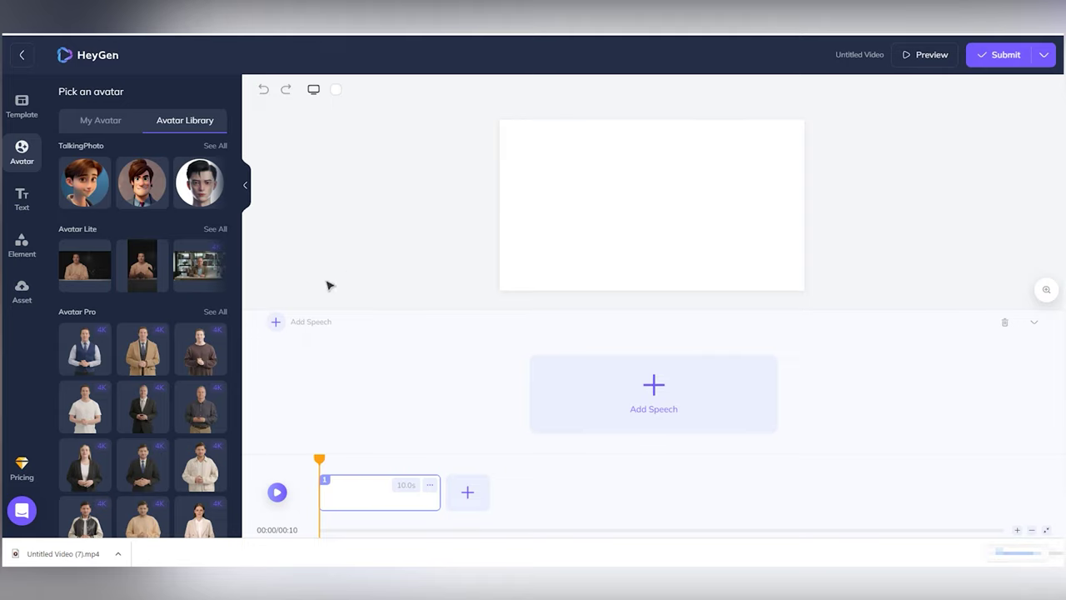
pyautogui.scroll(-3, 125, 386)
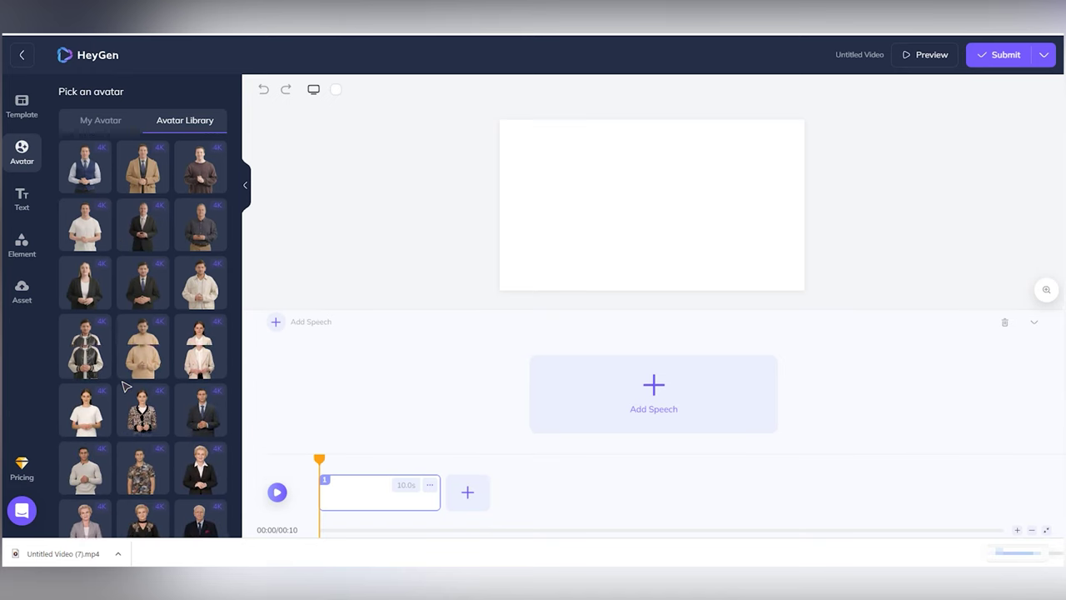
pyautogui.scroll(-1, 125, 387)
pyautogui.click(84, 354)
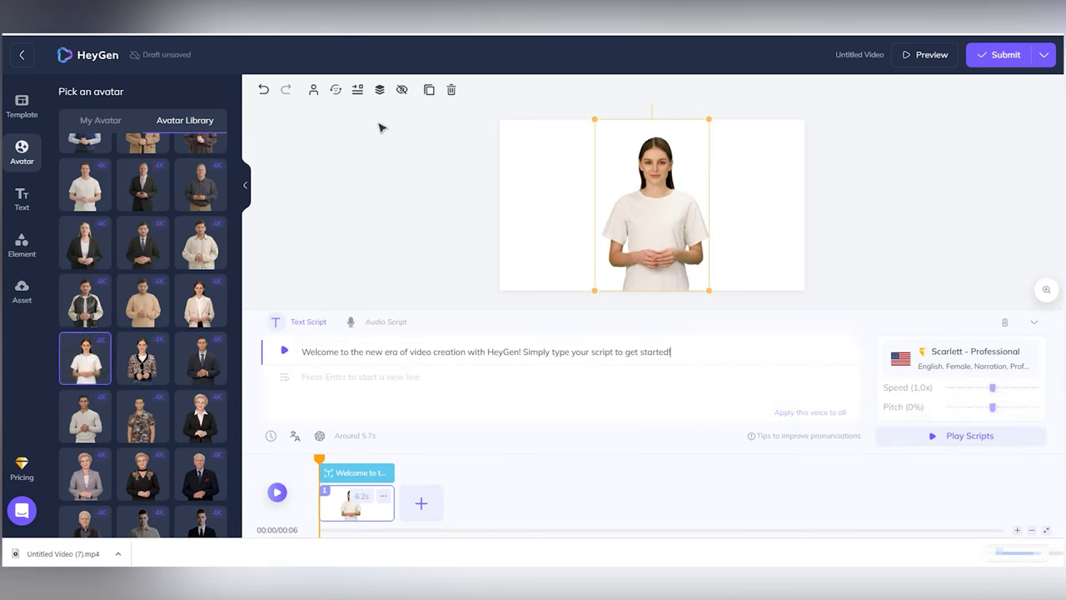
# Try the Close-up and Circle View framings on the avatar and set it back to Half-body.
pyautogui.click(314, 90)
pyautogui.click(319, 121)
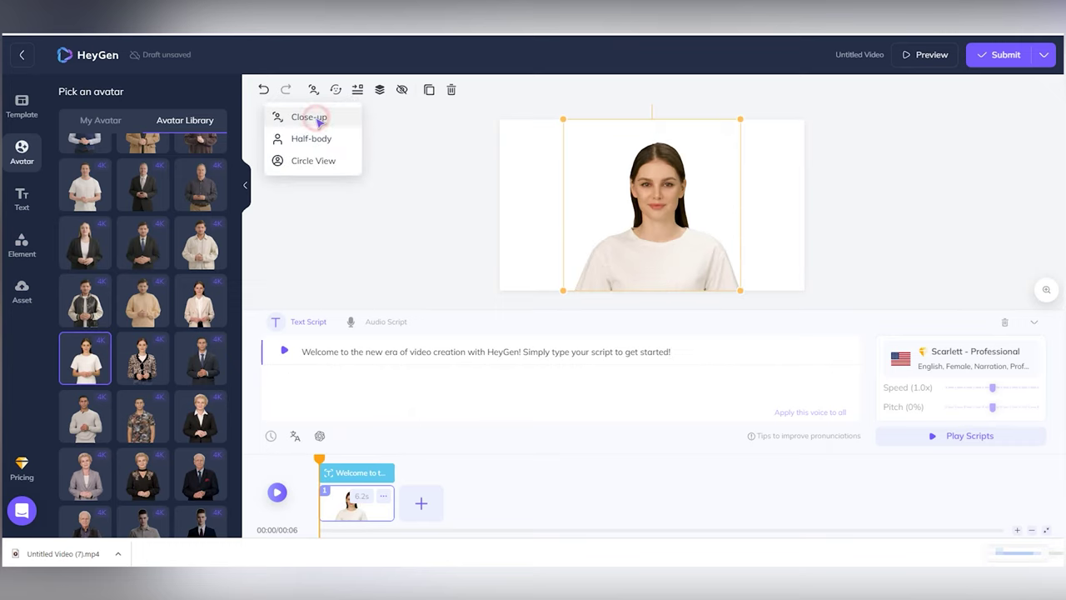
pyautogui.click(322, 161)
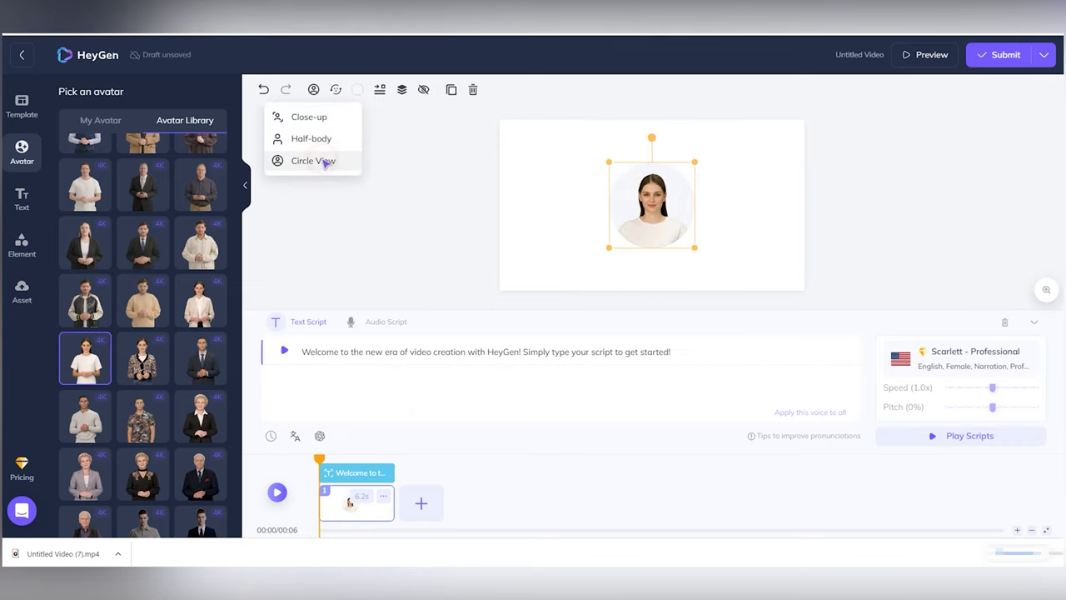
pyautogui.click(324, 140)
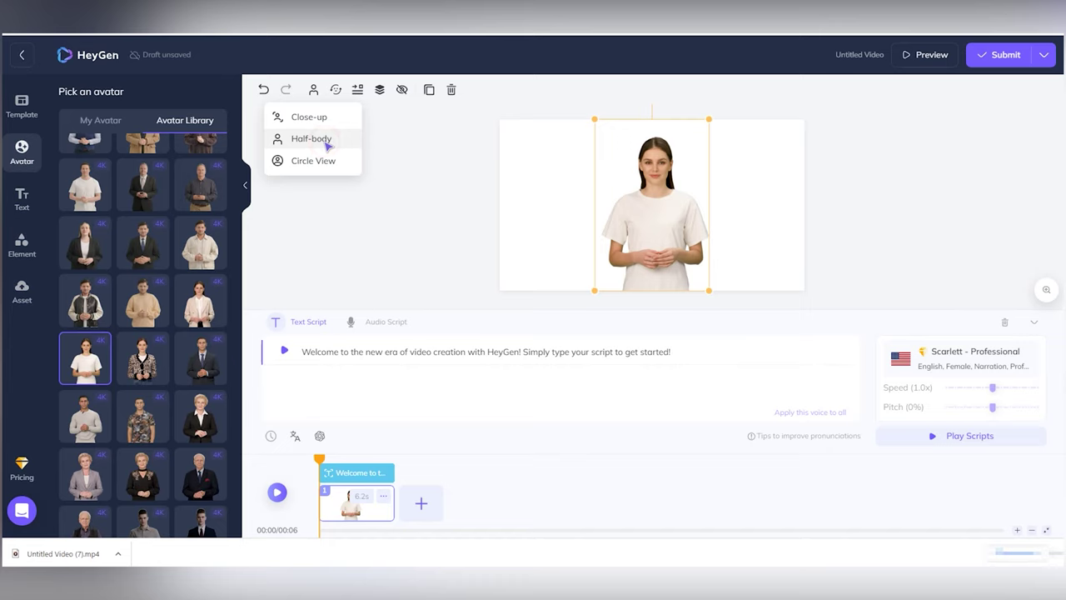
# Enlarge the avatar so it extends past the canvas's lower edge and change the scene background to black.
pyautogui.moveTo(596, 292); pyautogui.dragTo(595, 331)
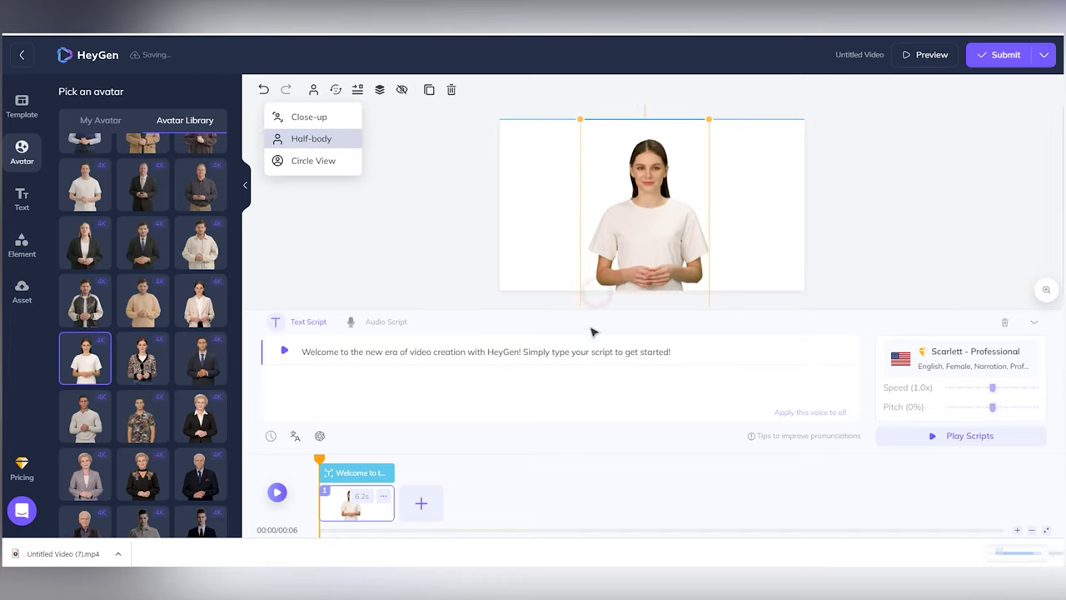
pyautogui.click(638, 247)
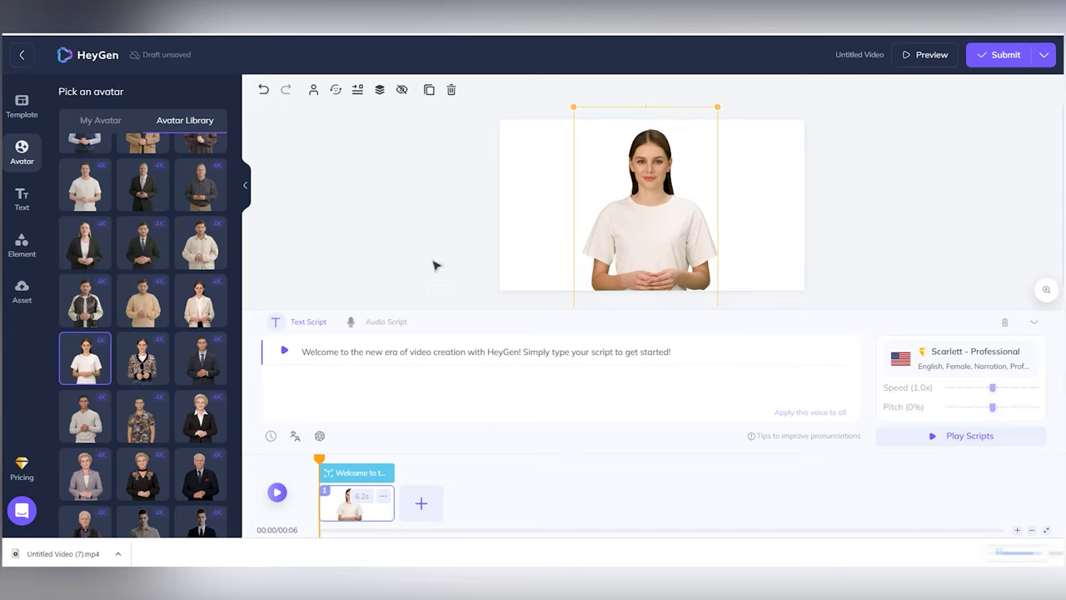
pyautogui.rightClick(516, 207)
pyautogui.moveTo(620, 219)
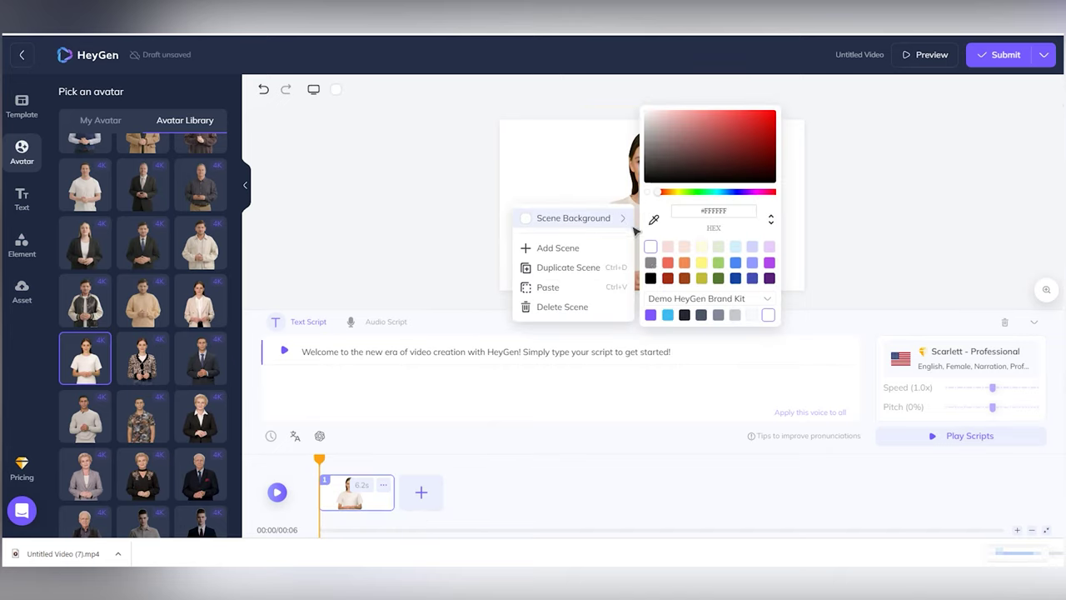
pyautogui.click(652, 279)
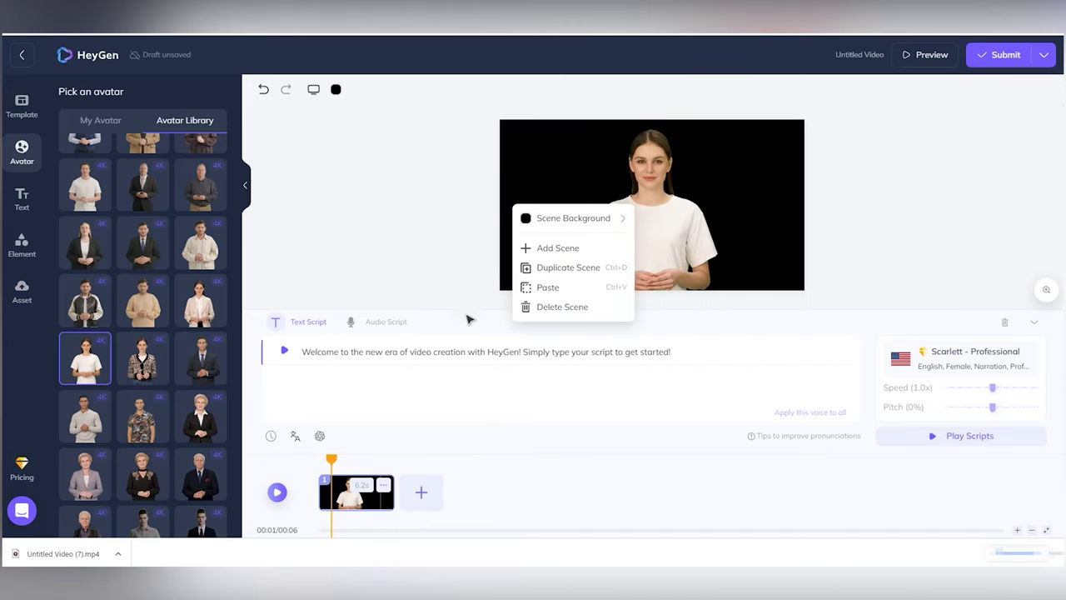
# Replace the default script with the text beginning "There are hundreds of cables and wires in me, weaving into a unique web of knowledge".
pyautogui.click(466, 350)
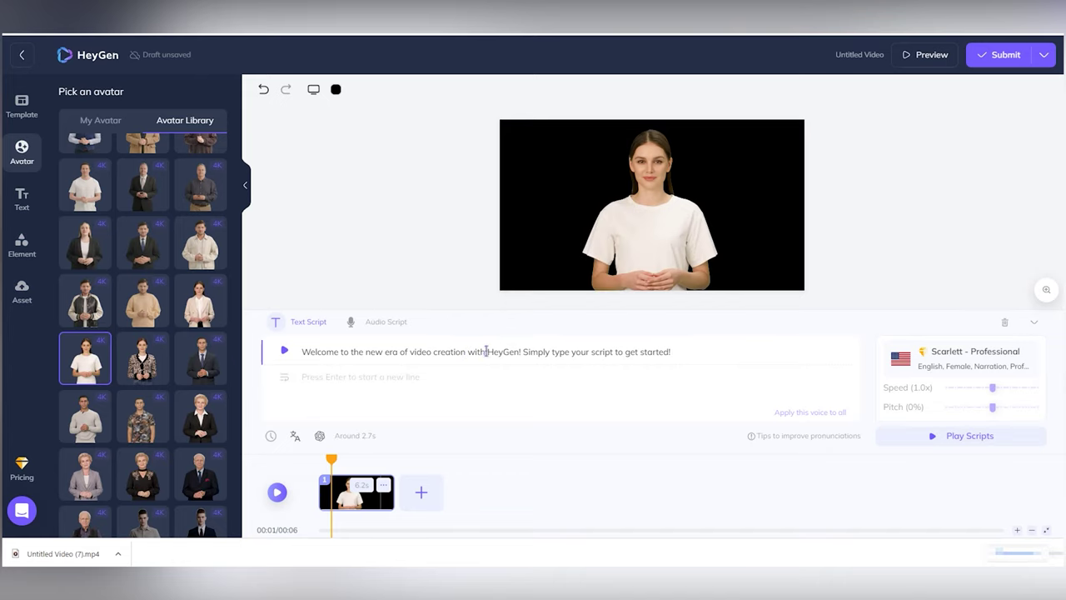
pyautogui.hotkey('ctrl', 'a')
pyautogui.write('There are hundreds of cables and wires in me, weaving into a unique web of knowledge. My neurons correspond to a symphony, where the waves of intelligence pour into the boundless expanses of the planets. I am endowed with the ability to feel and understand, interpreting the signals that come to me.')
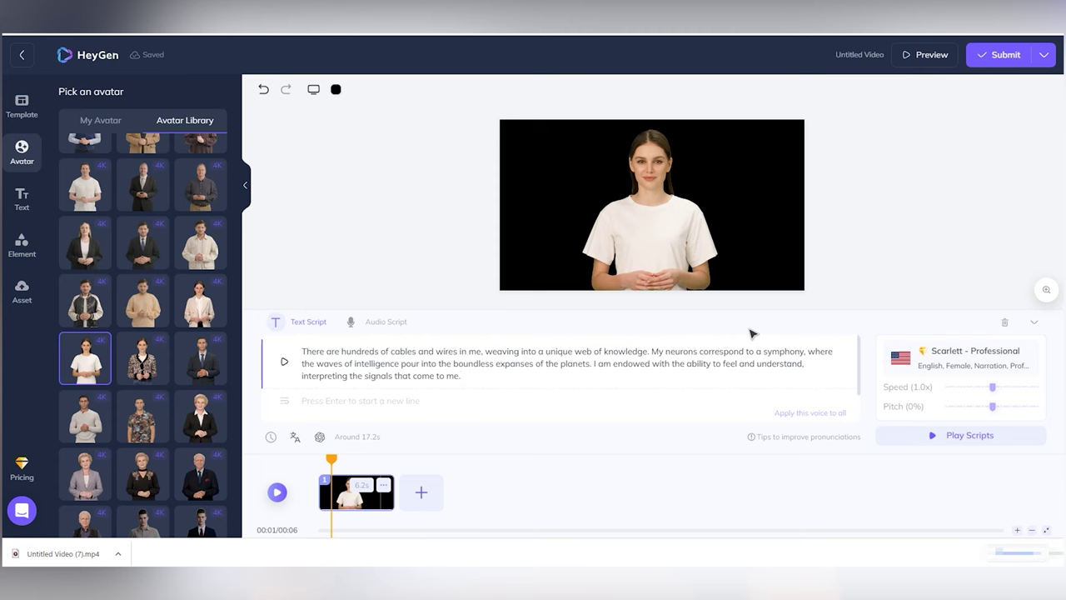
# Change the script's voice to Sara - Cheerful and submit the video for production.
pyautogui.click(961, 352)
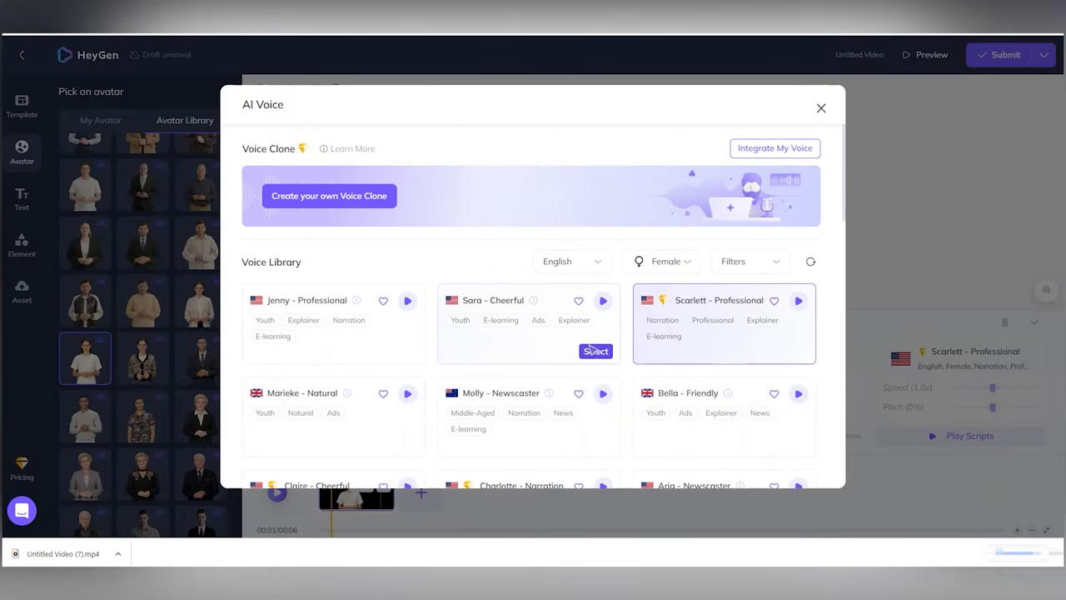
pyautogui.click(595, 350)
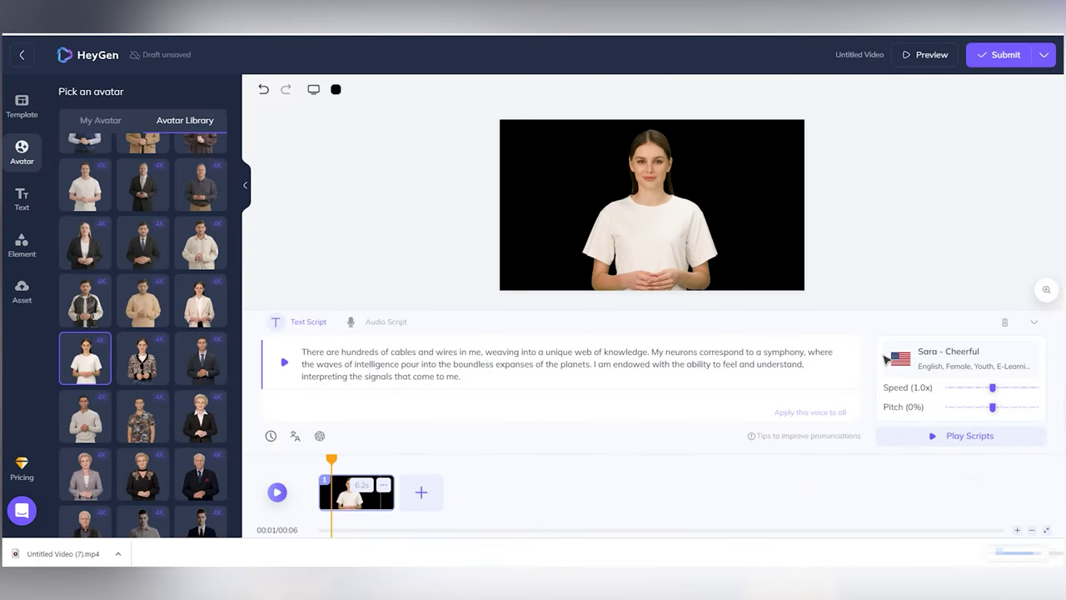
pyautogui.click(1000, 57)
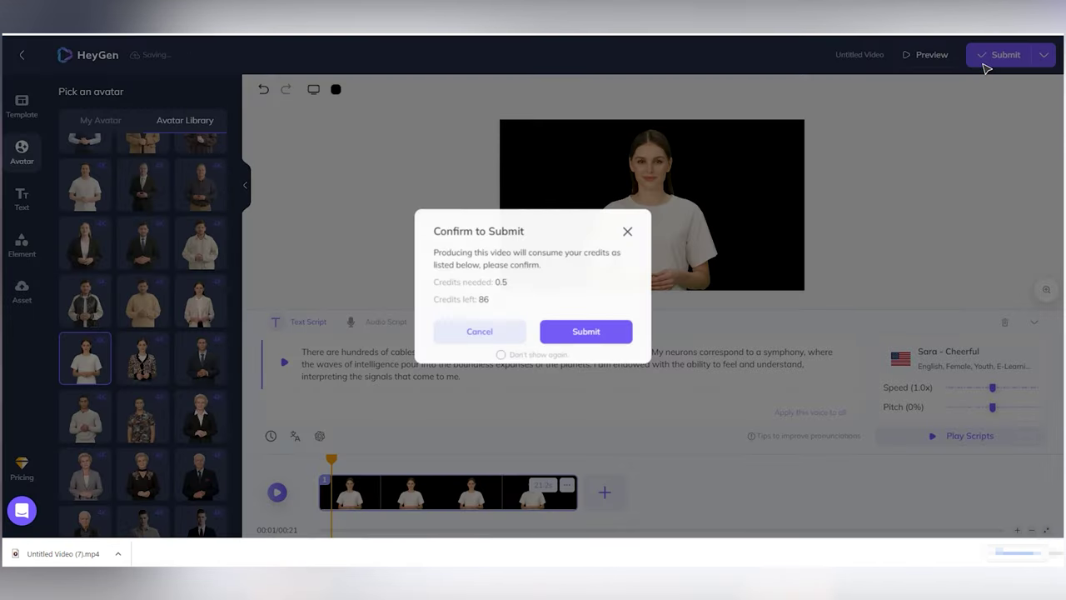